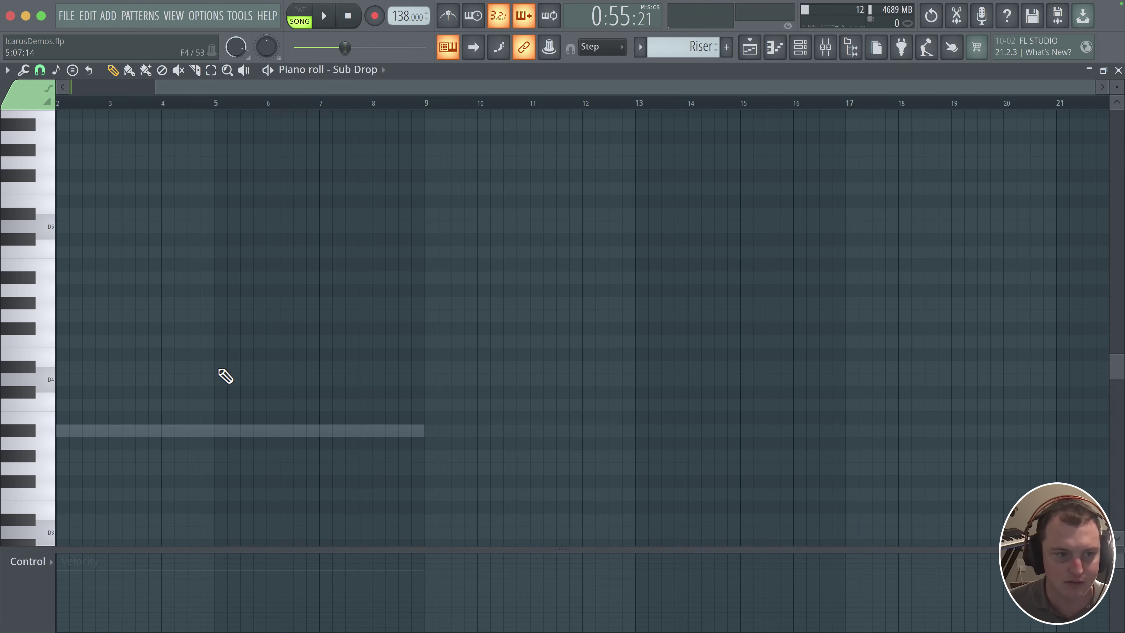
# - Duplicate the Hall Kick clip to bar 32 on the same playlist track and make the copy unique
pyautogui.click(759, 47)
pyautogui.scroll(-1, 540, 269)
pyautogui.hscroll(1, 540, 269)
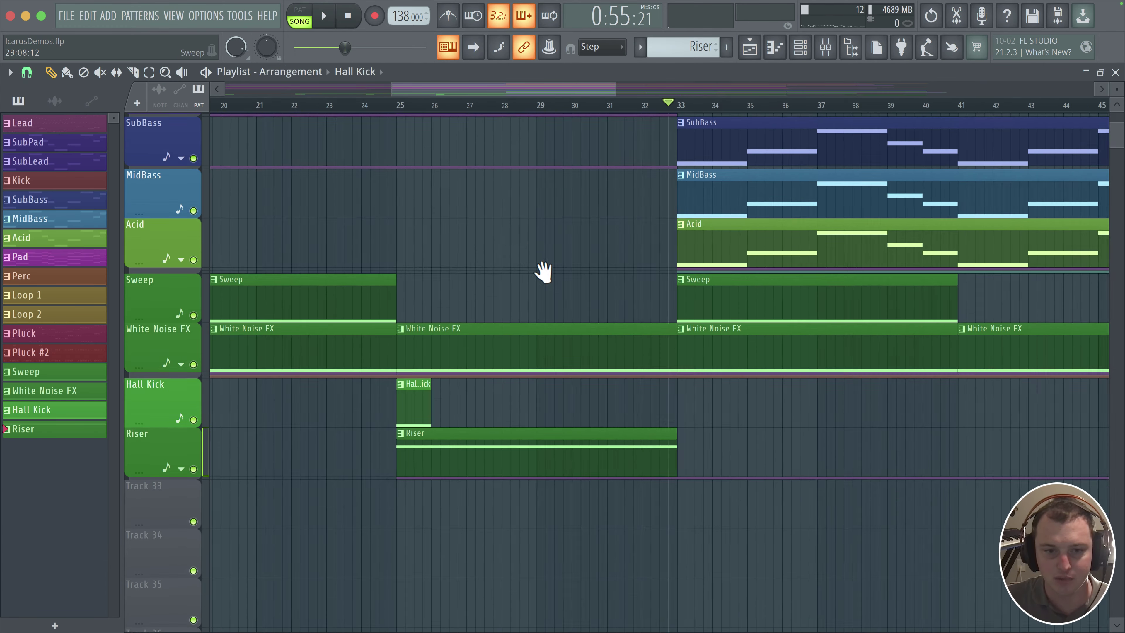
pyautogui.moveTo(401, 389); pyautogui.dragTo(646, 390)
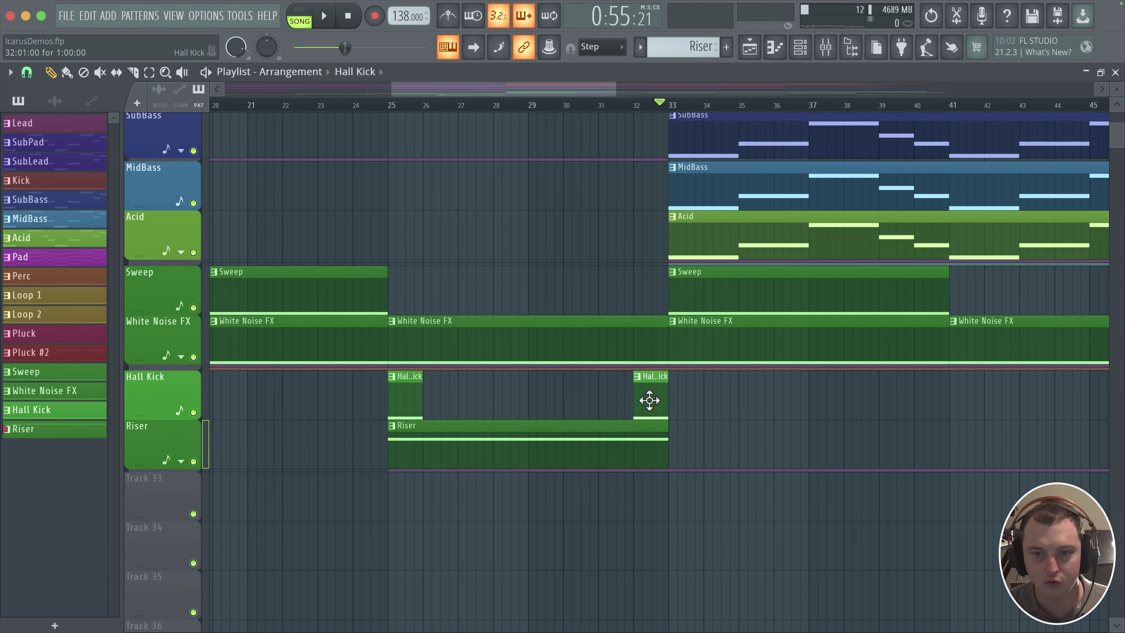
pyautogui.rightClick(636, 384)
pyautogui.click(669, 504)
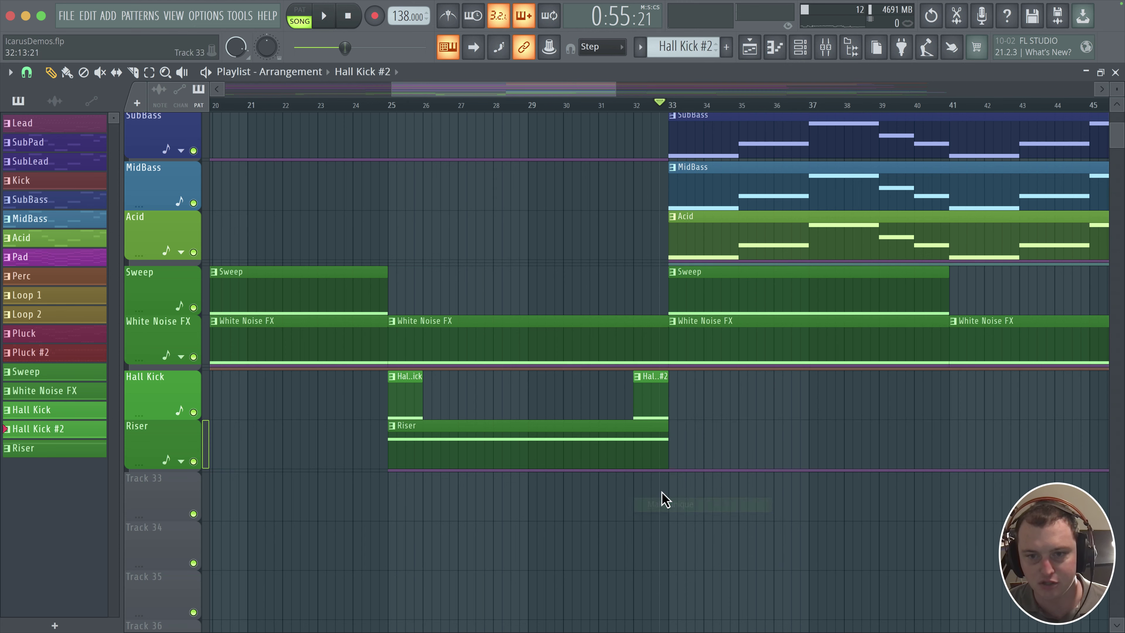
# - Rename the Hall Kick #2 pattern as Sub Drop and move its C5 note to the Sub Drop channel
pyautogui.doubleClick(653, 378)
pyautogui.click(804, 55)
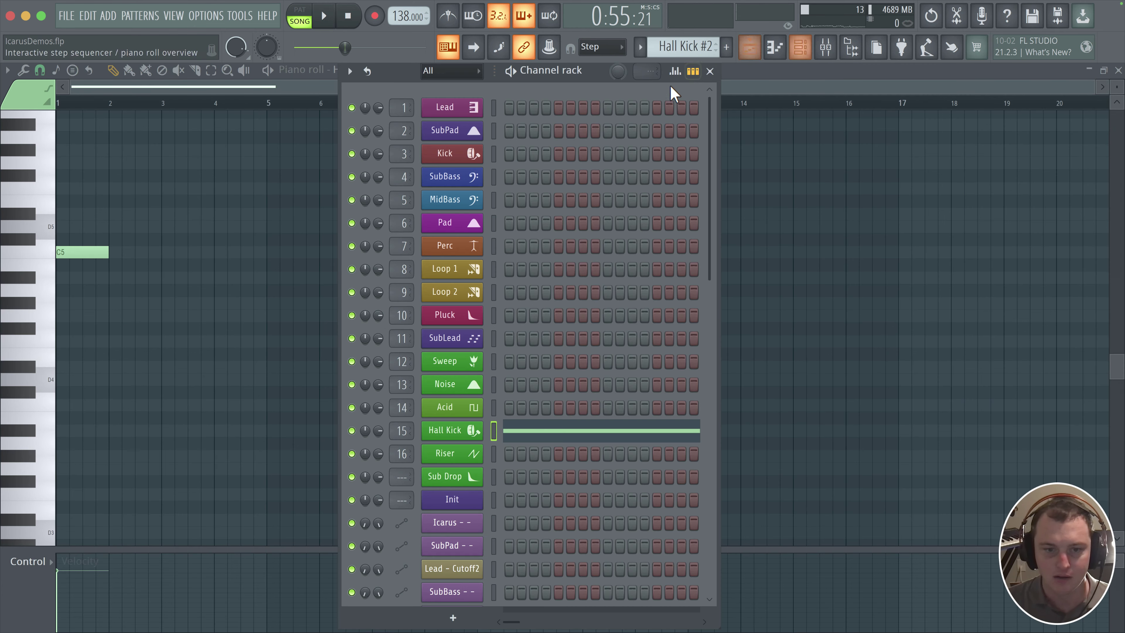
pyautogui.press('F2')
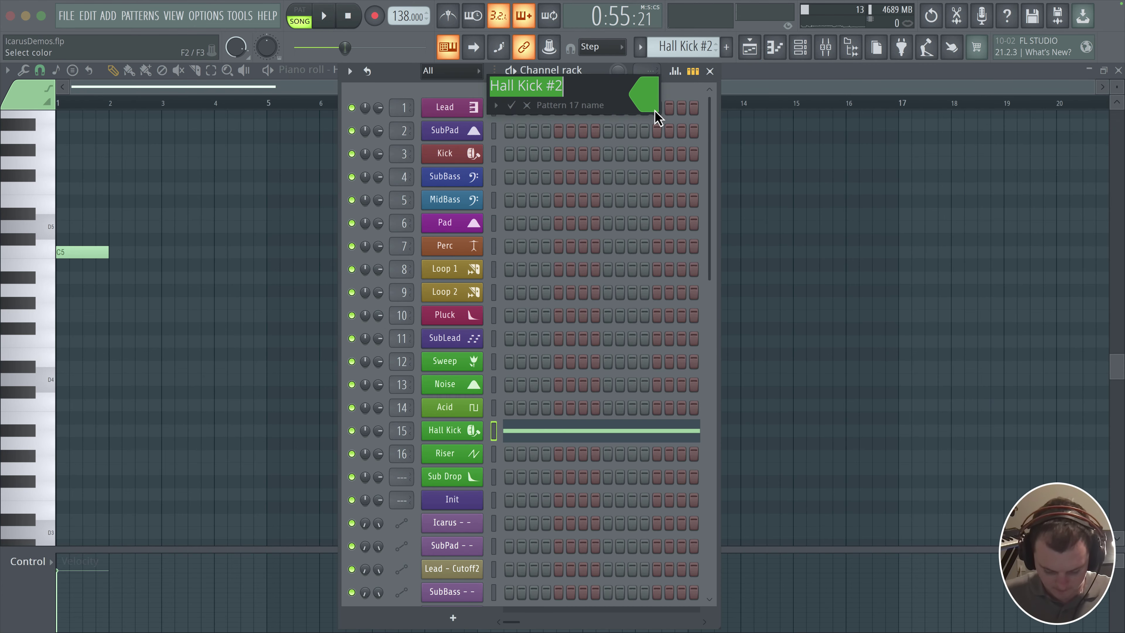
pyautogui.write('Sub Drop')
pyautogui.press('Return')
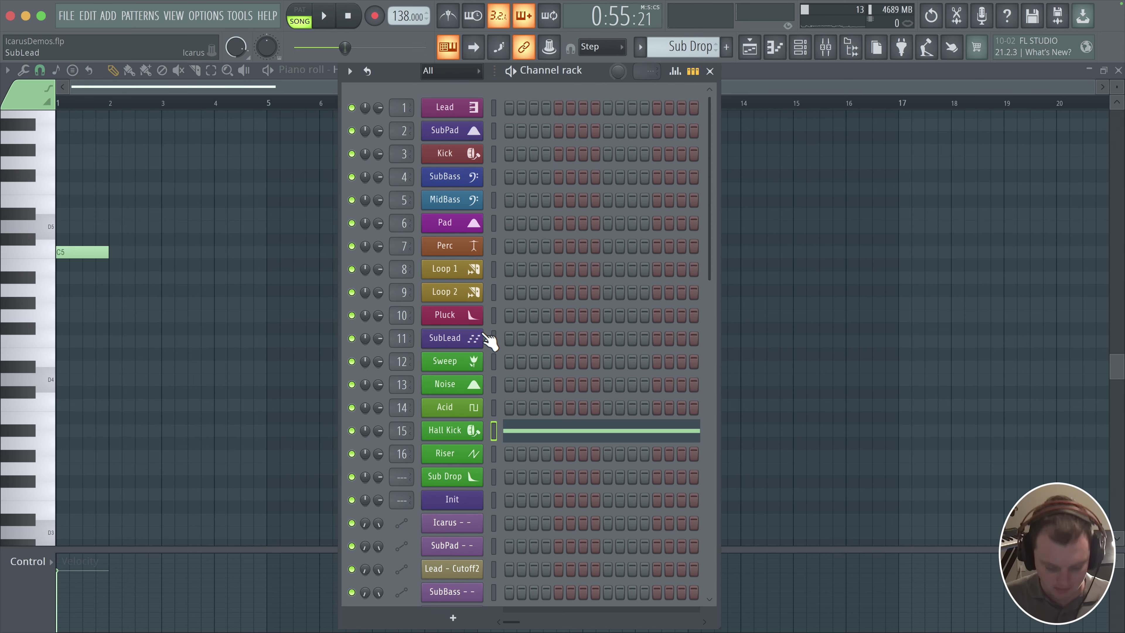
pyautogui.click(494, 478)
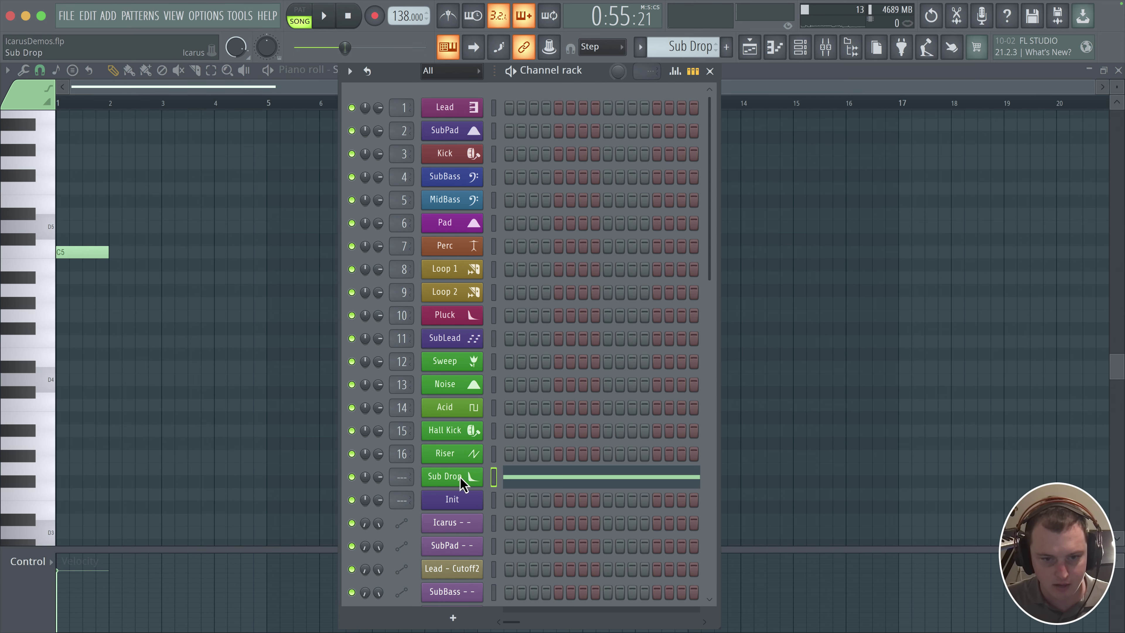
# - Open the Sub Drop channel's Icarus synth, route the channel to mixer track 17, and bring the whole plugin interface into view
pyautogui.click(459, 478)
pyautogui.press('F9')
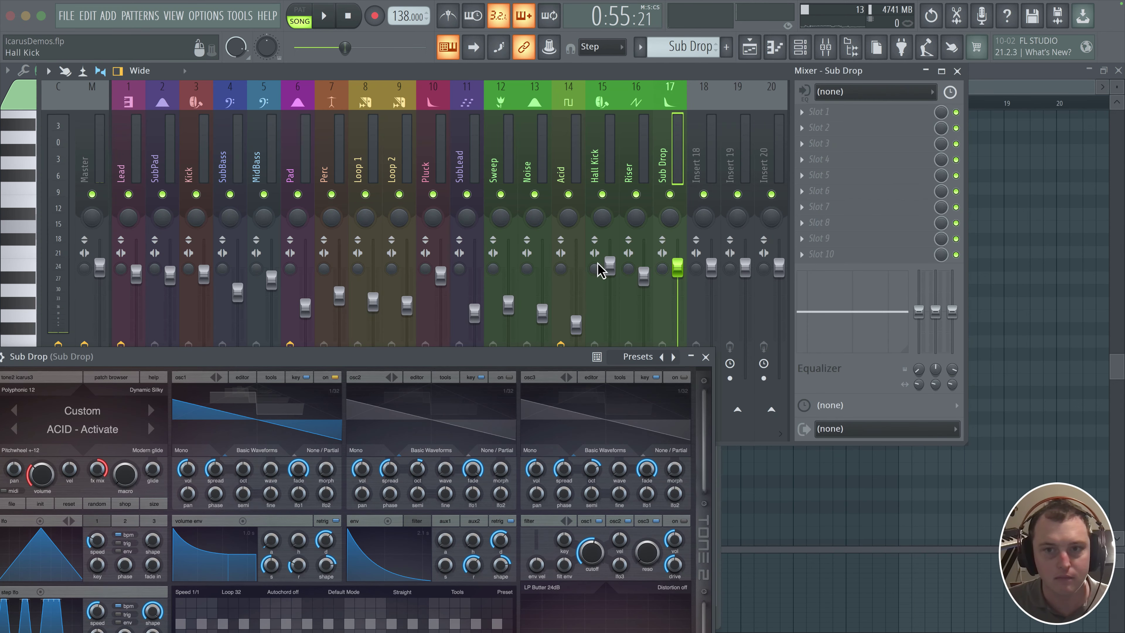
pyautogui.hotkey('ctrl', 'l')
pyautogui.moveTo(517, 340); pyautogui.dragTo(519, 99)
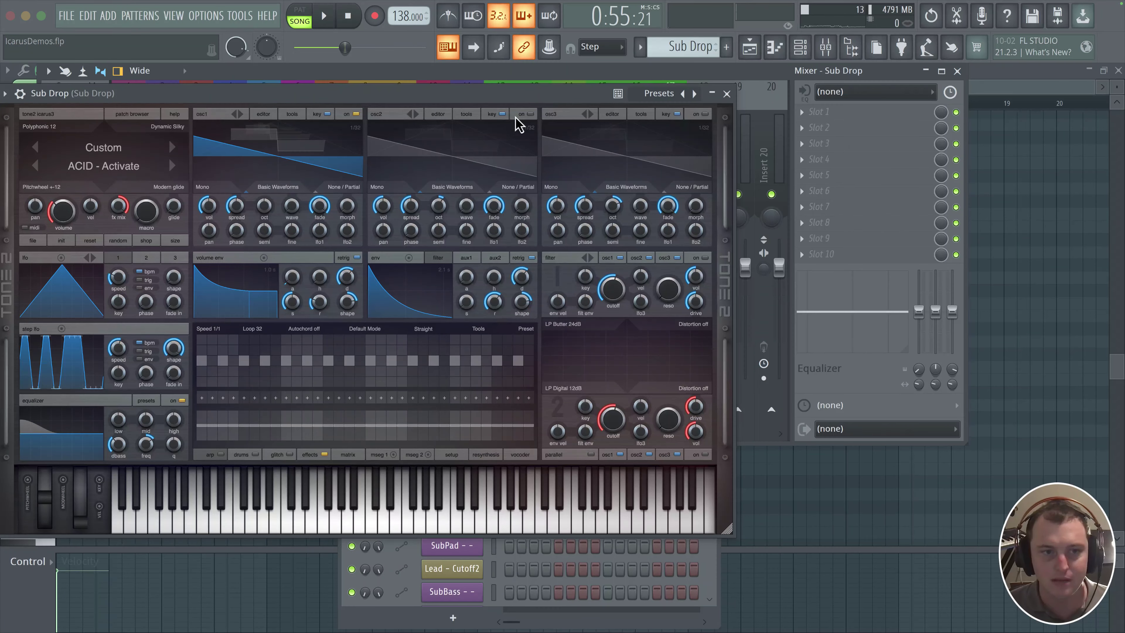
pyautogui.moveTo(380, 93)
pyautogui.mouseDown()
pyautogui.moveTo(426, 91)
pyautogui.moveTo(389, 92)
pyautogui.mouseUp()
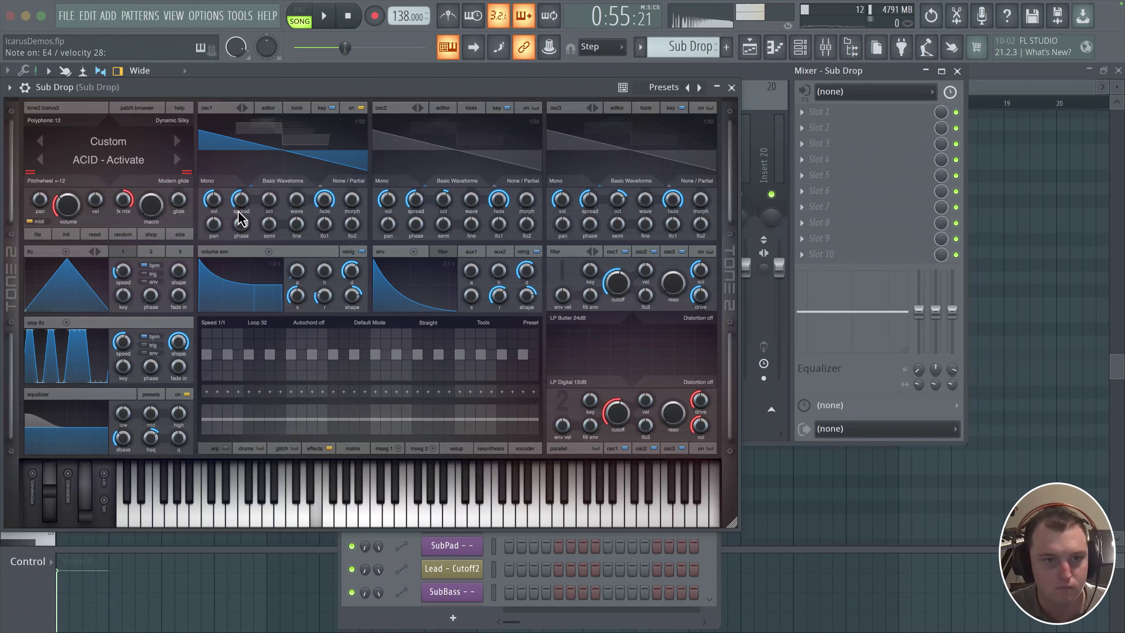
# - Morph oscillator 1's wave from a saw towards a triangle shape and raise the volume envelope's sustain to full
pyautogui.moveTo(267, 206); pyautogui.dragTo(337, 143)
pyautogui.doubleClick(323, 202)
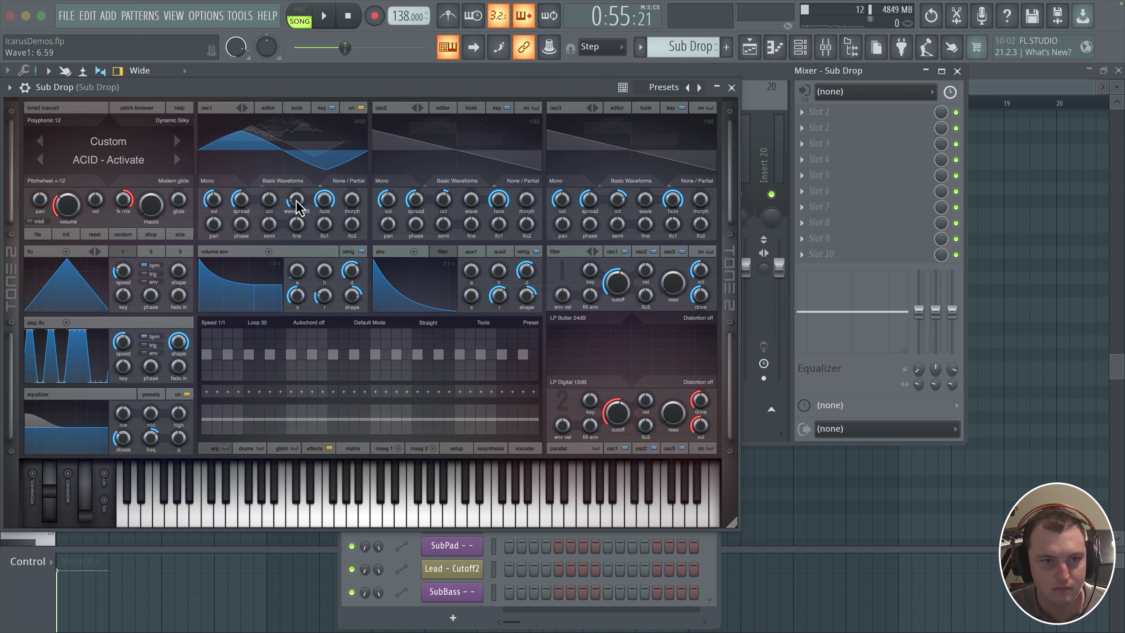
pyautogui.moveTo(296, 201); pyautogui.dragTo(295, 198)
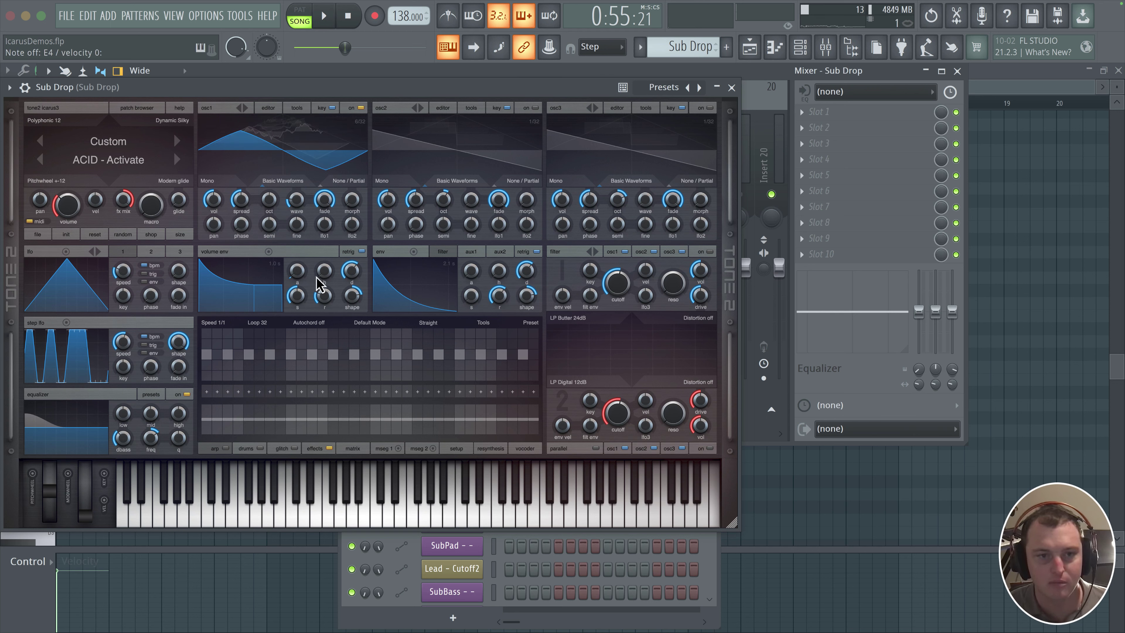
pyautogui.moveTo(300, 296); pyautogui.dragTo(325, 200)
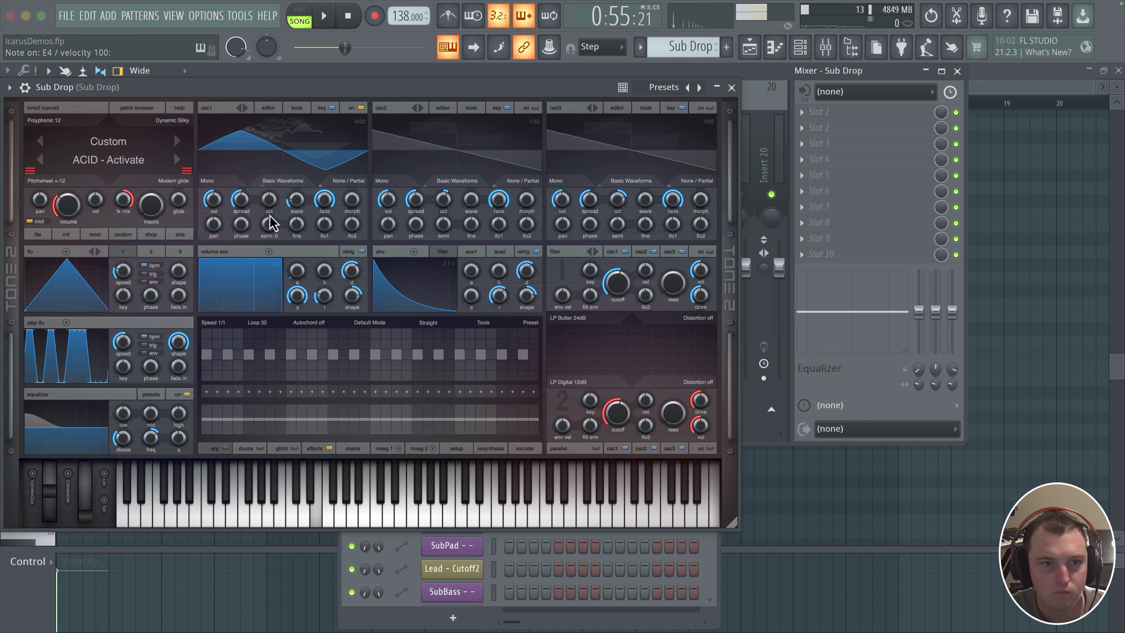
# - Set oscillator 1's detune to 53.40 and its voice mode to Mono
pyautogui.moveTo(237, 198); pyautogui.dragTo(234, 204)
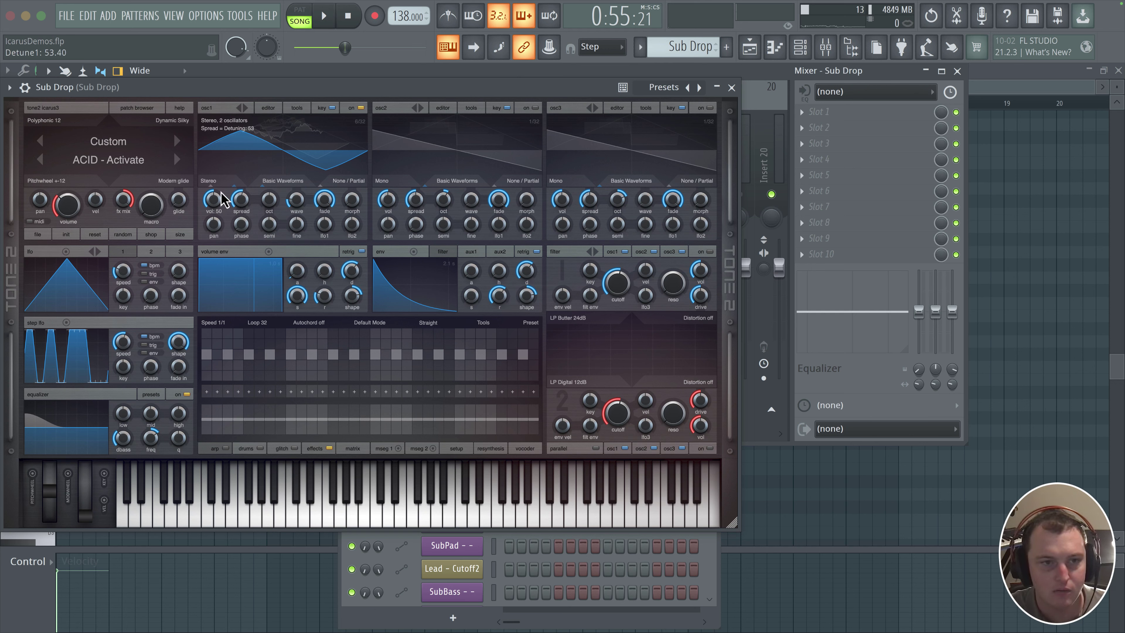
pyautogui.click(208, 181)
pyautogui.click(221, 193)
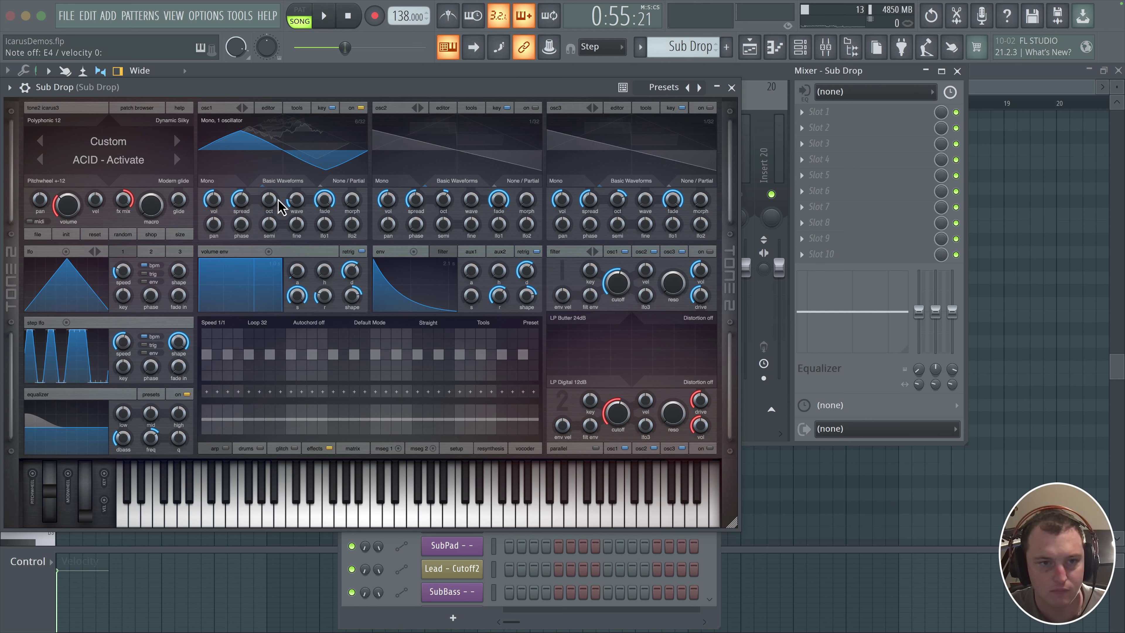
# - Show the Aux 1 envelope and try out oscillator 1's octave, semitone and fine pitch controls
pyautogui.moveTo(273, 201); pyautogui.dragTo(271, 208)
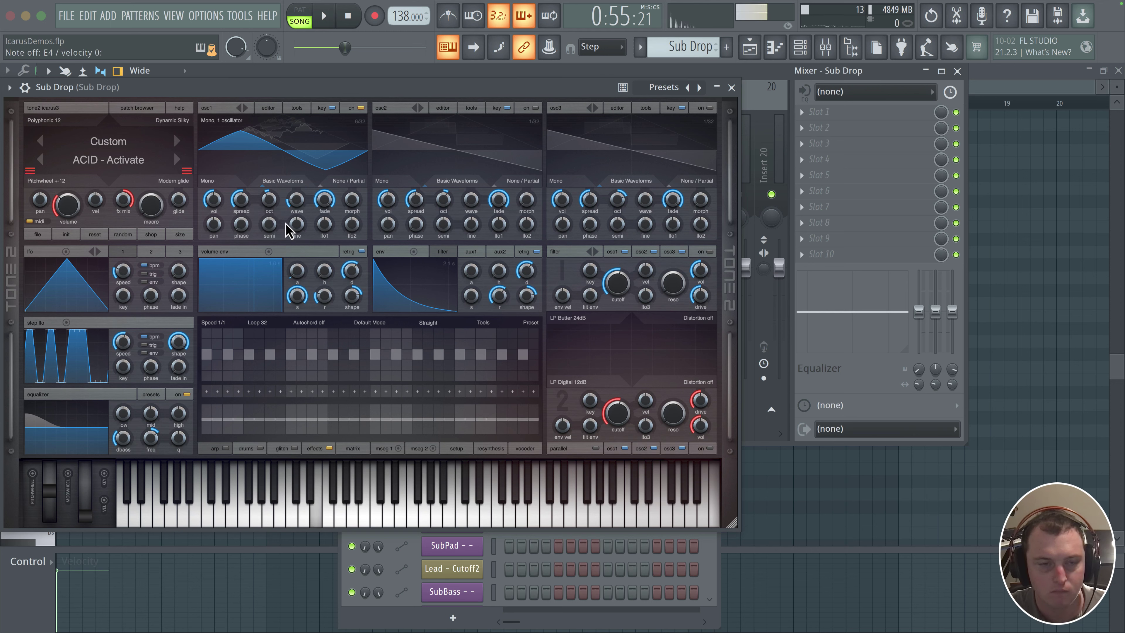
pyautogui.click(472, 253)
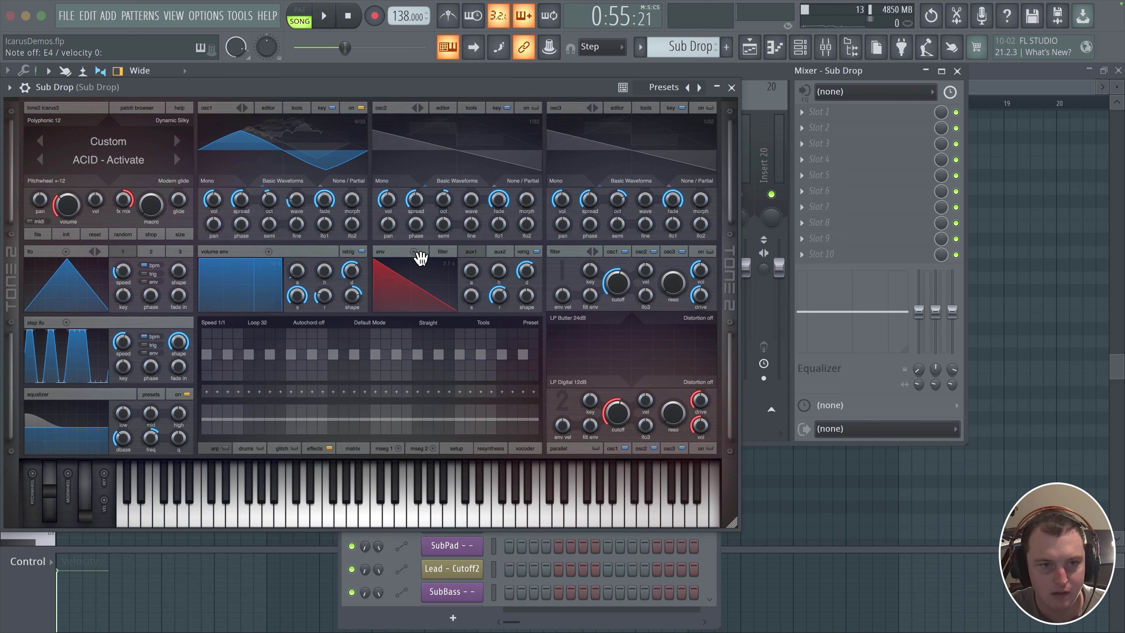
pyautogui.moveTo(270, 230); pyautogui.dragTo(270, 227)
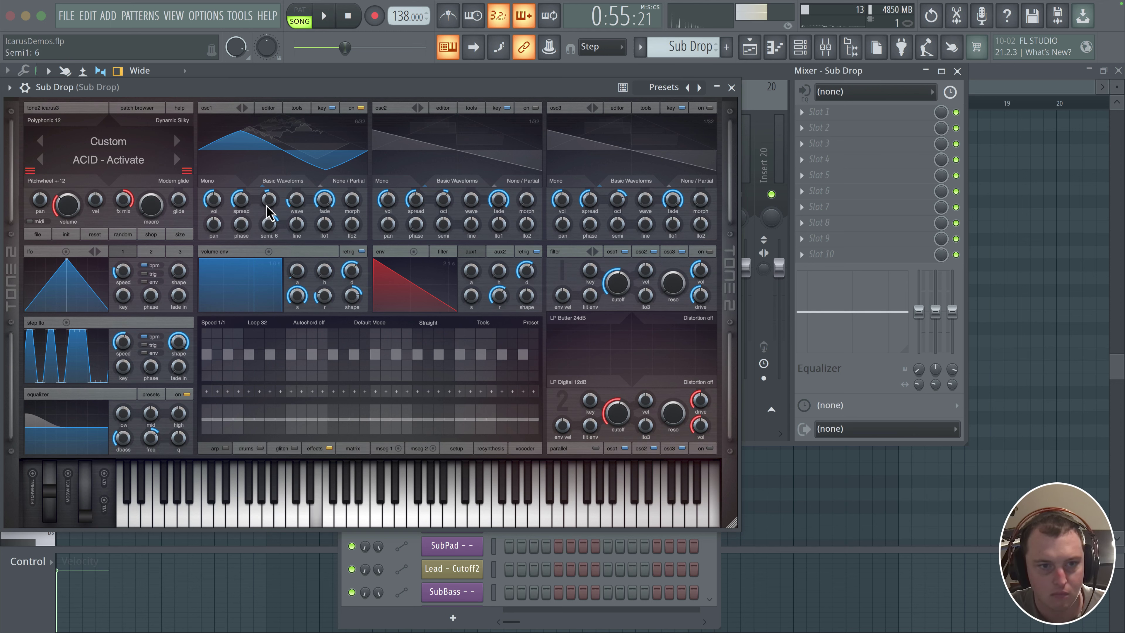
pyautogui.moveTo(268, 204); pyautogui.dragTo(288, 231)
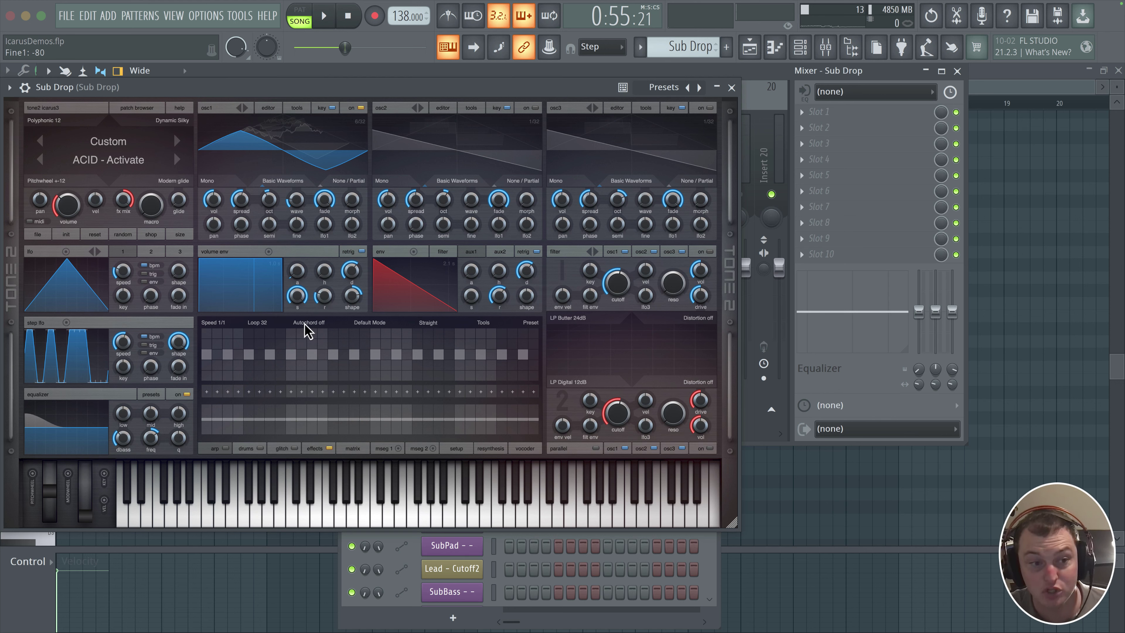
# - Assign Aux1 Env as the source and oscillator 1's Pitch XL 1 as the target in the first modulation matrix slot
pyautogui.click(358, 449)
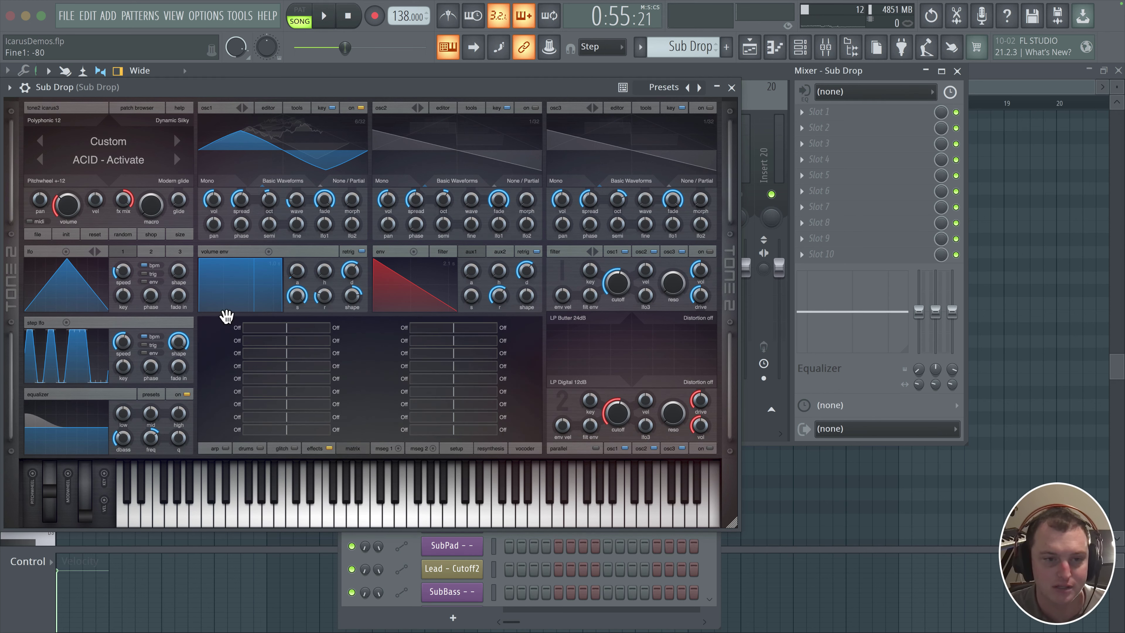
pyautogui.click(229, 328)
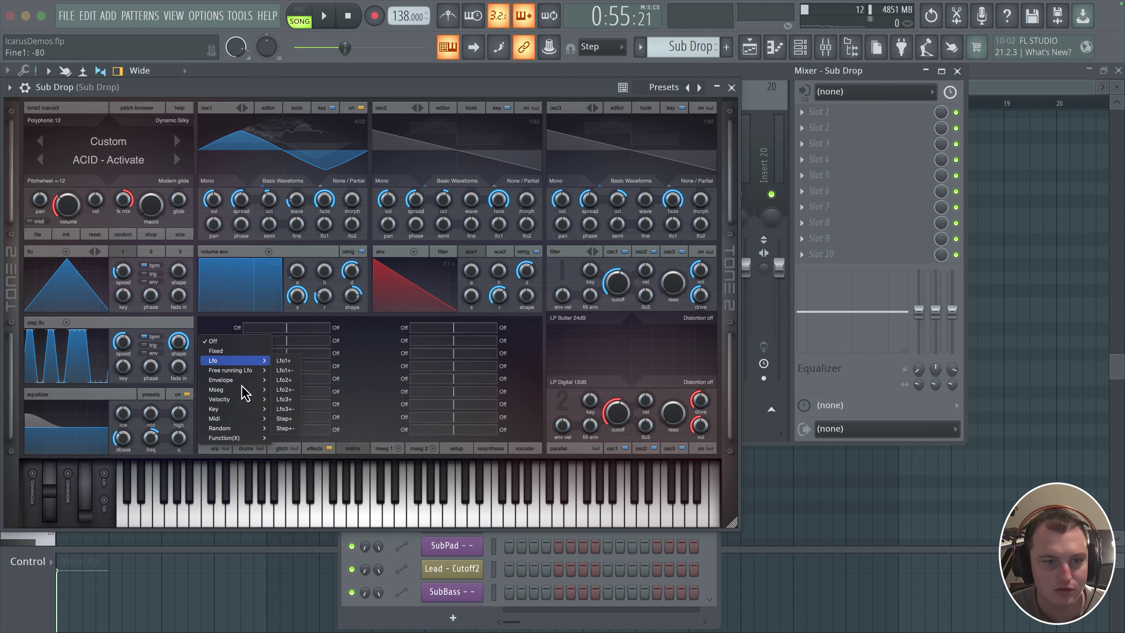
pyautogui.moveTo(222, 380)
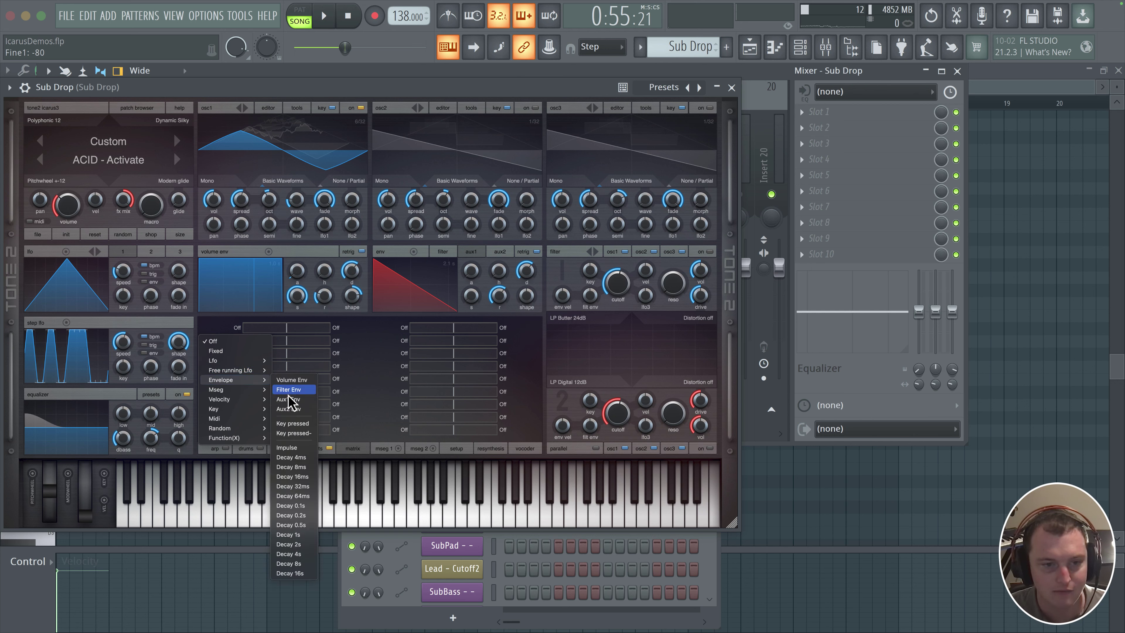
pyautogui.click(288, 399)
pyautogui.click(336, 328)
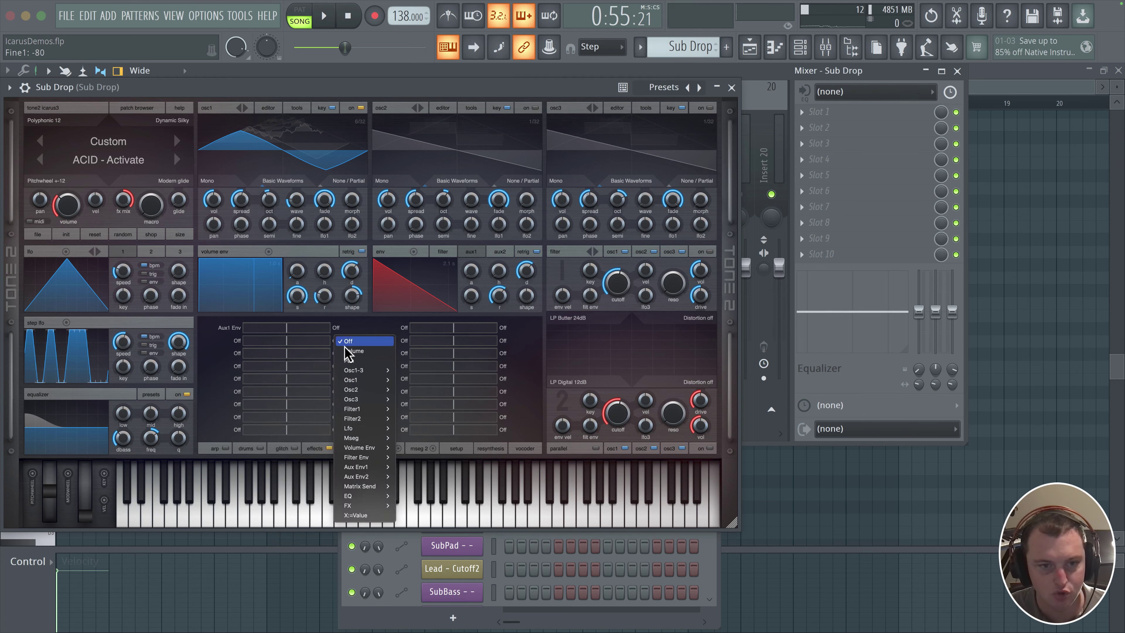
pyautogui.moveTo(353, 372)
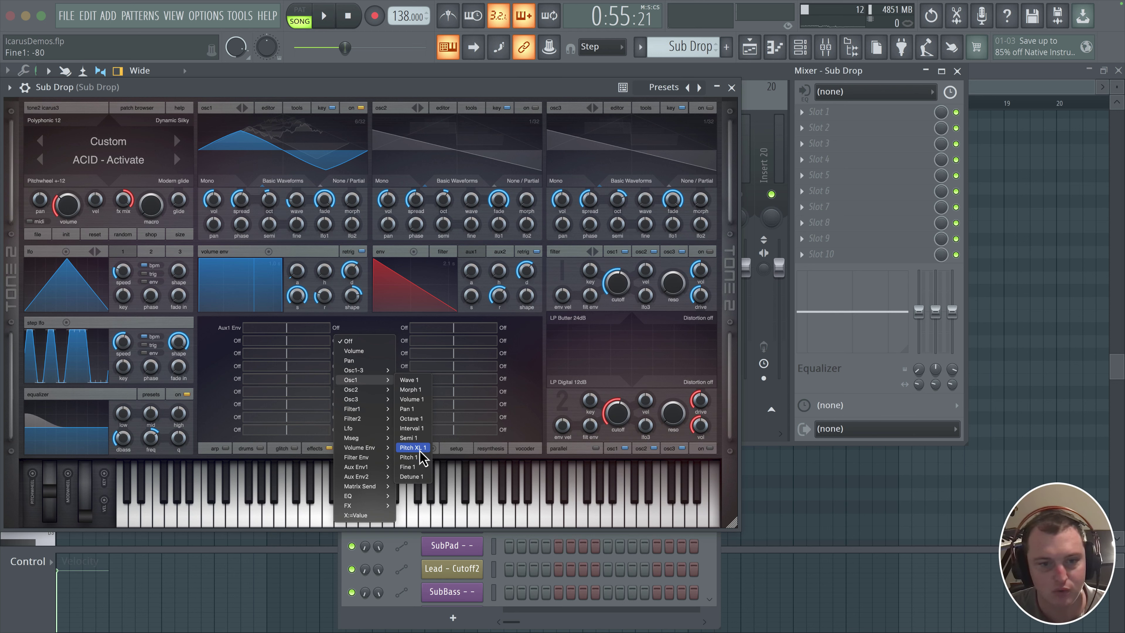
pyautogui.click(413, 448)
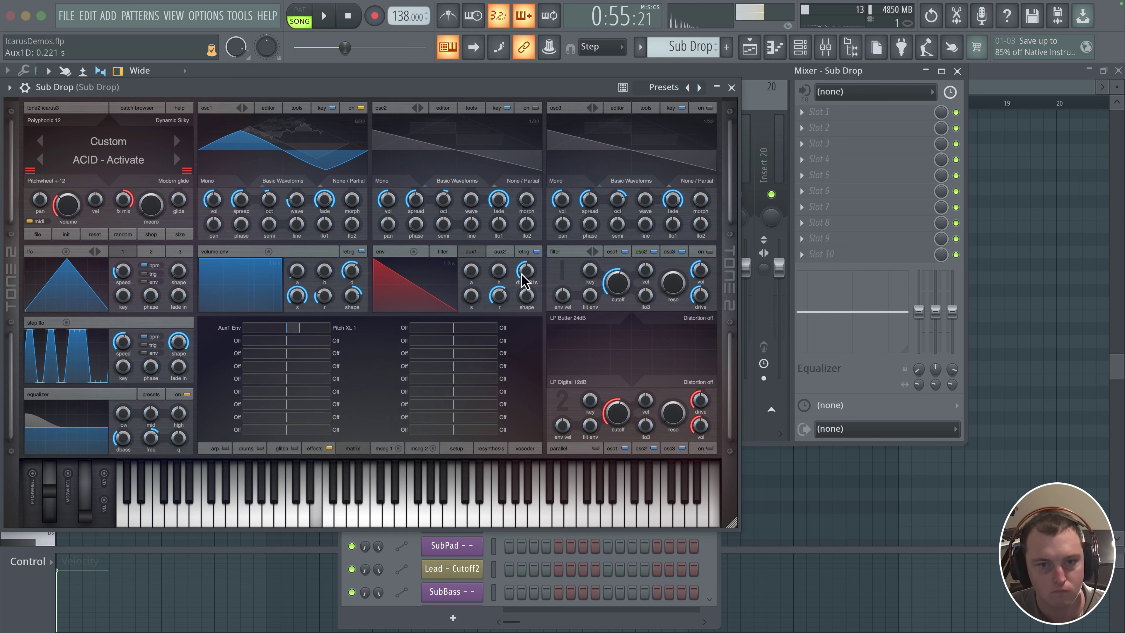
# - Morph oscillator 1's wave to a sine and bend the Aux 1 envelope's shape into an outward curve
pyautogui.moveTo(522, 296)
pyautogui.mouseDown()
pyautogui.moveTo(529, 288)
pyautogui.moveTo(527, 299)
pyautogui.mouseUp()
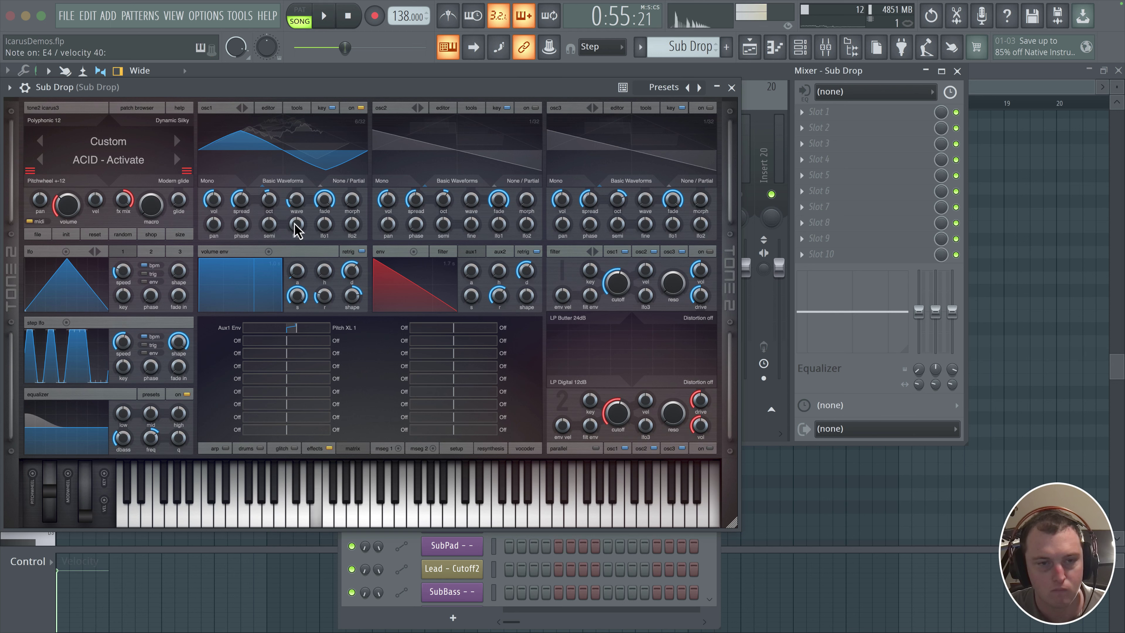
pyautogui.moveTo(293, 201); pyautogui.dragTo(292, 204)
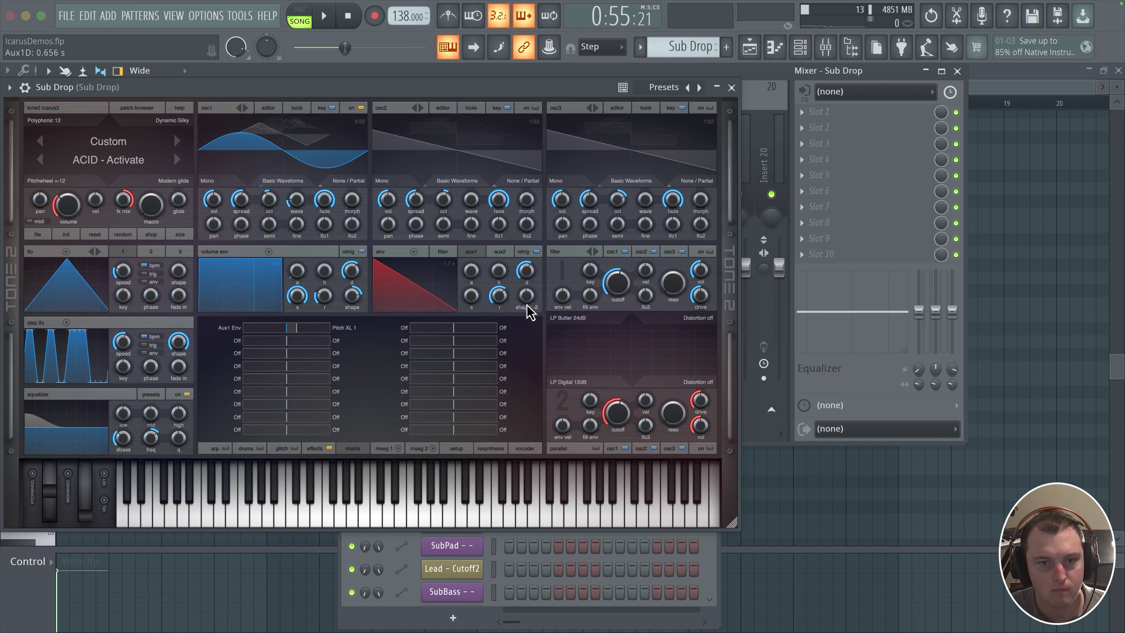
pyautogui.moveTo(526, 300)
pyautogui.mouseDown()
pyautogui.moveTo(529, 328)
pyautogui.moveTo(527, 309)
pyautogui.mouseUp()
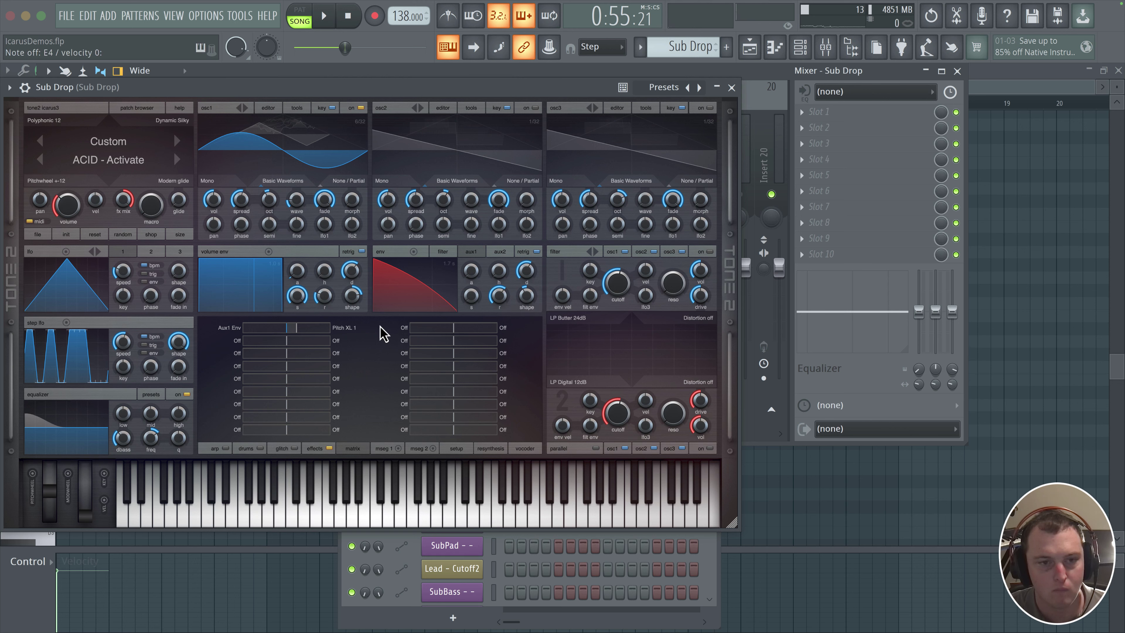
# - Set the Aux1 Env to Pitch XL 1 modulation amount to about 17 and adjust the Aux 1 decay
pyautogui.click(299, 329)
pyautogui.moveTo(300, 331); pyautogui.dragTo(301, 330)
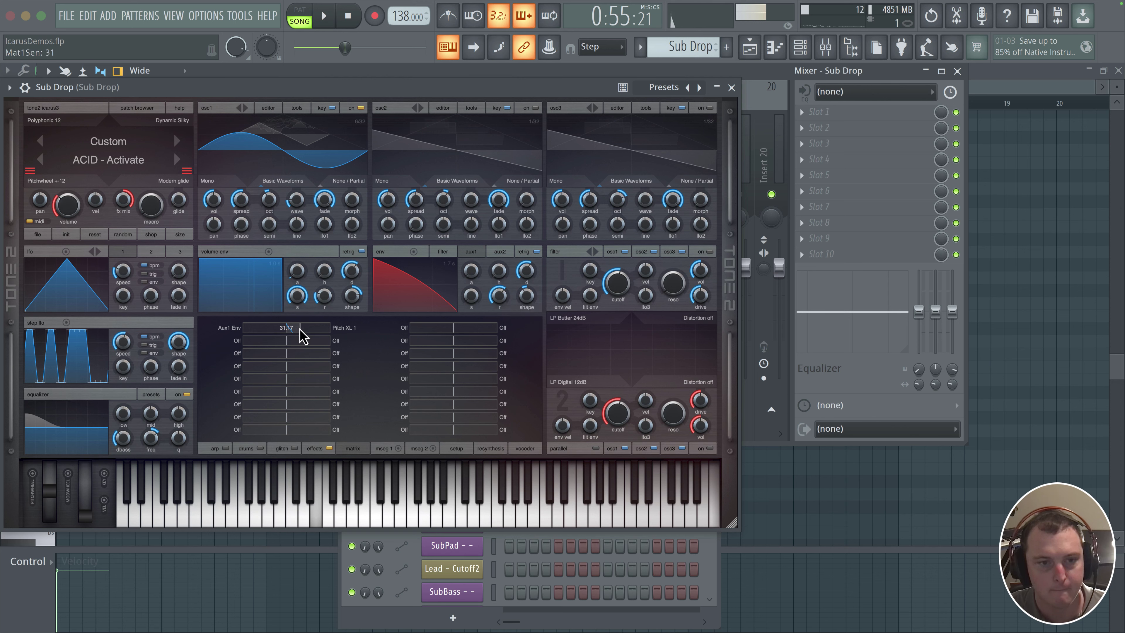
pyautogui.moveTo(534, 271); pyautogui.dragTo(531, 269)
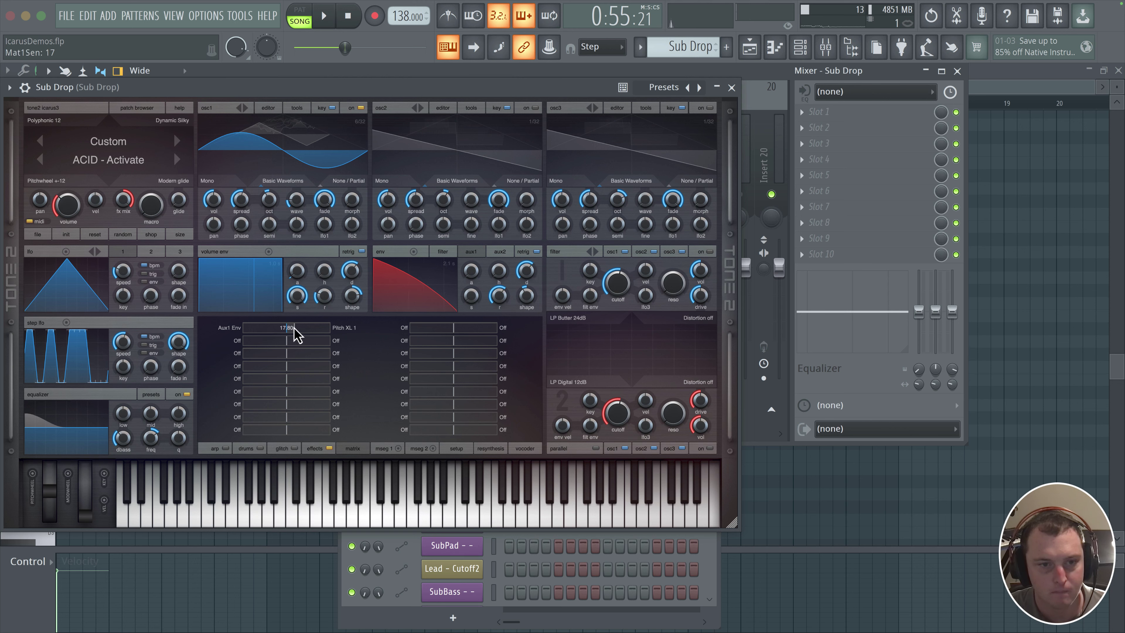
pyautogui.moveTo(294, 331); pyautogui.dragTo(296, 335)
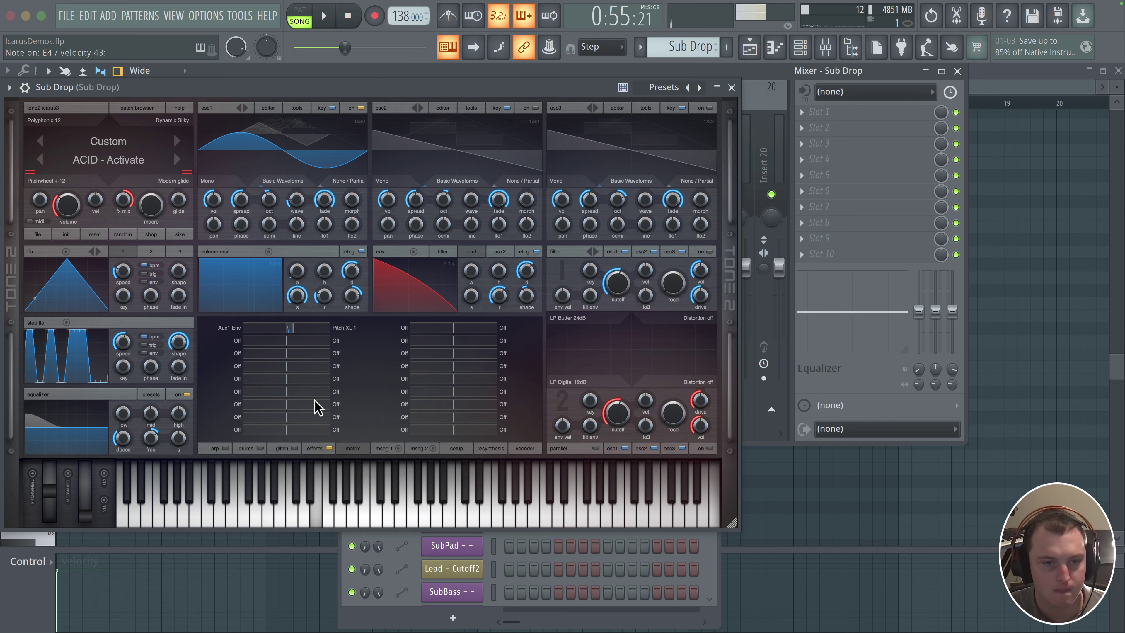
# - Raise the volume envelope's release and oscillator 1's phase
pyautogui.moveTo(328, 292); pyautogui.dragTo(330, 283)
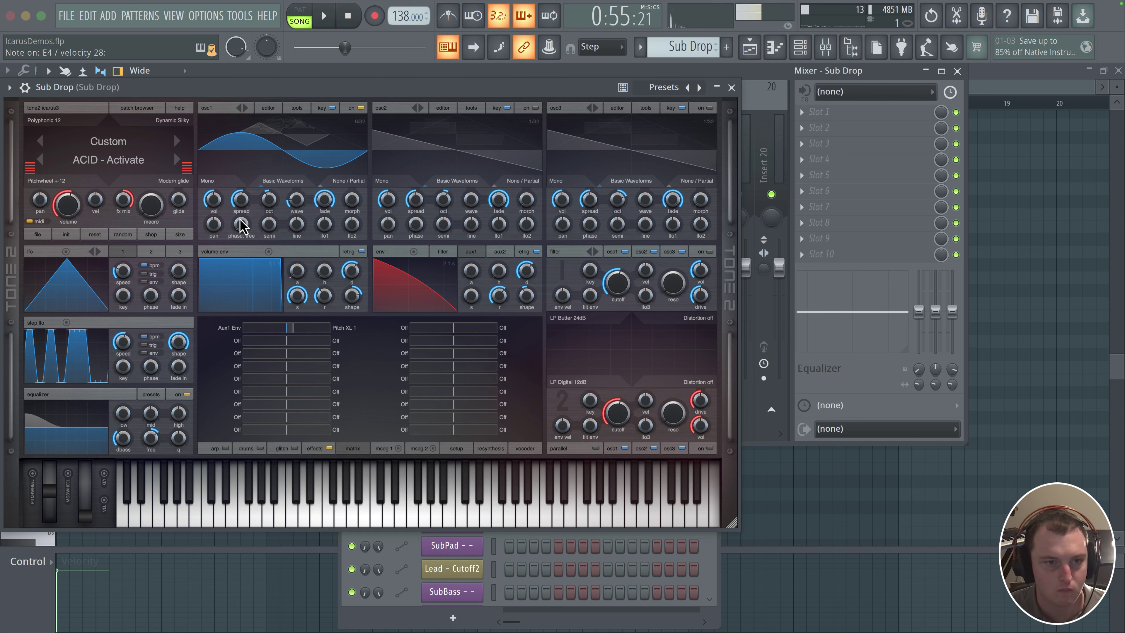
pyautogui.moveTo(239, 224); pyautogui.dragTo(240, 212)
# - Fine-tune the Aux 1 envelope's decay to about 1.32 s
pyautogui.scroll(-3, 239, 221)
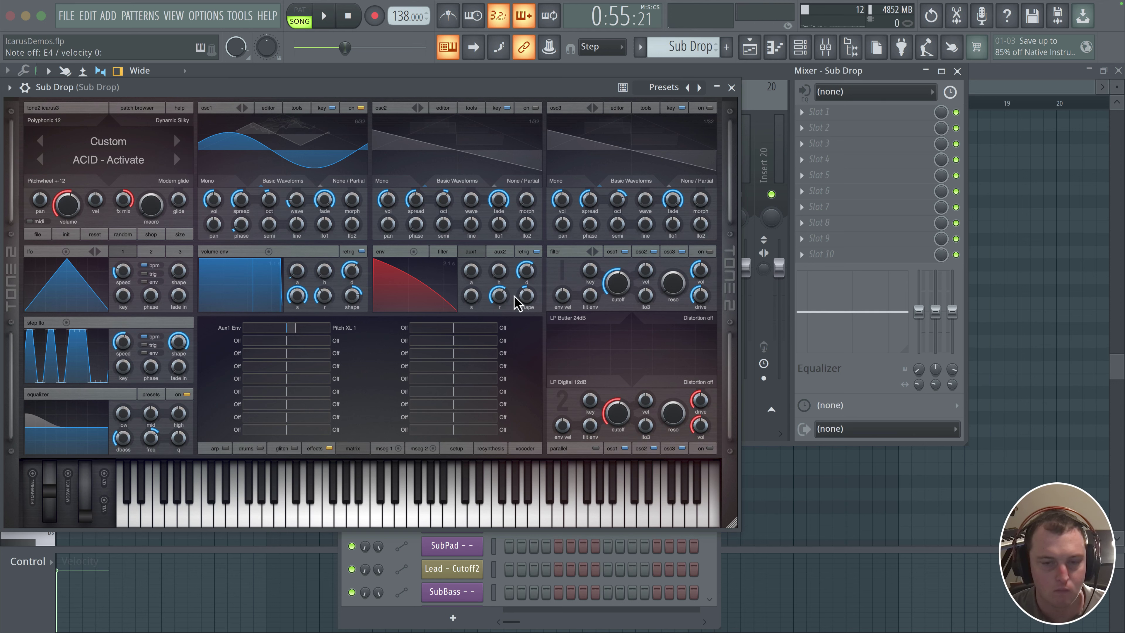
pyautogui.scroll(2, 529, 280)
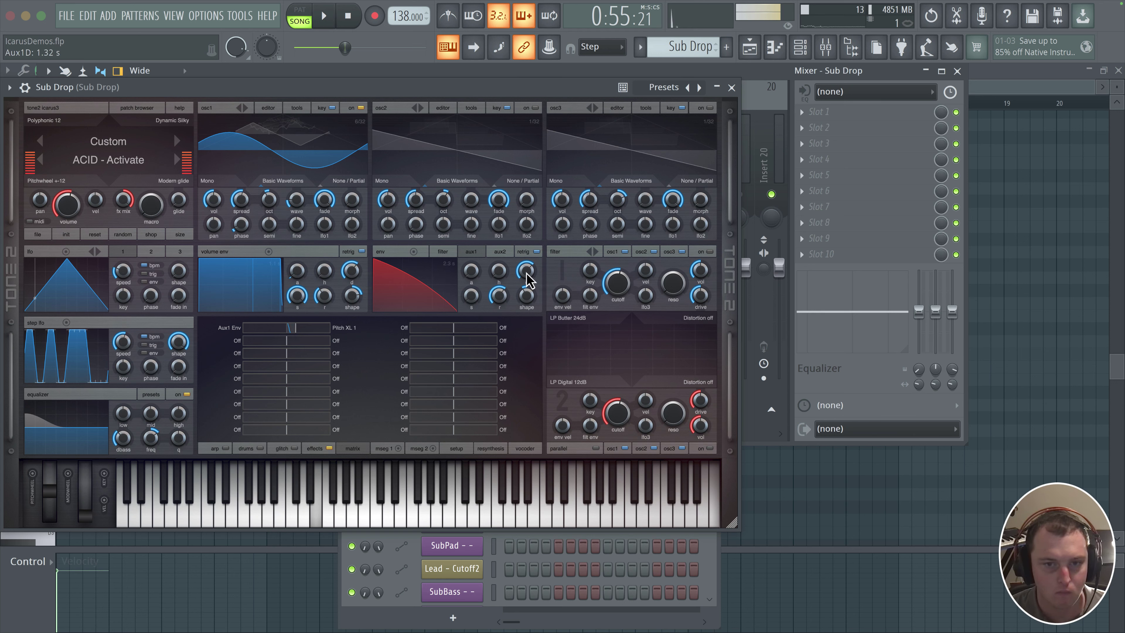
pyautogui.scroll(3, 529, 279)
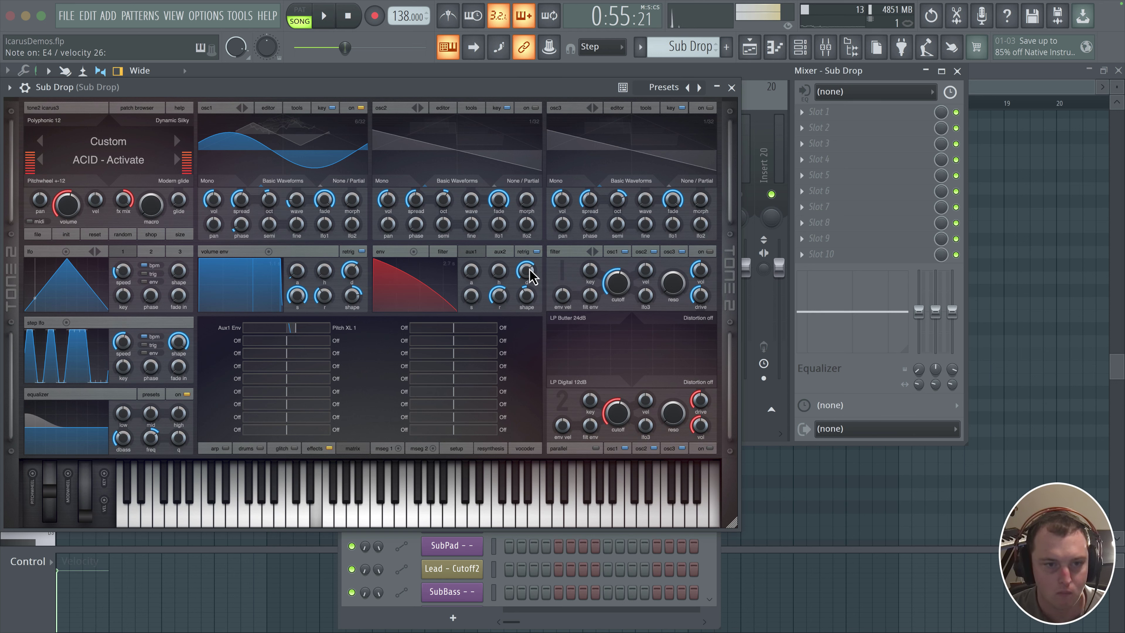
# - Readjust the Aux 1 envelope's decay and its pitch modulation by ear, and close the Sub Drop synth
pyautogui.scroll(4, 531, 277)
pyautogui.scroll(-3, 531, 282)
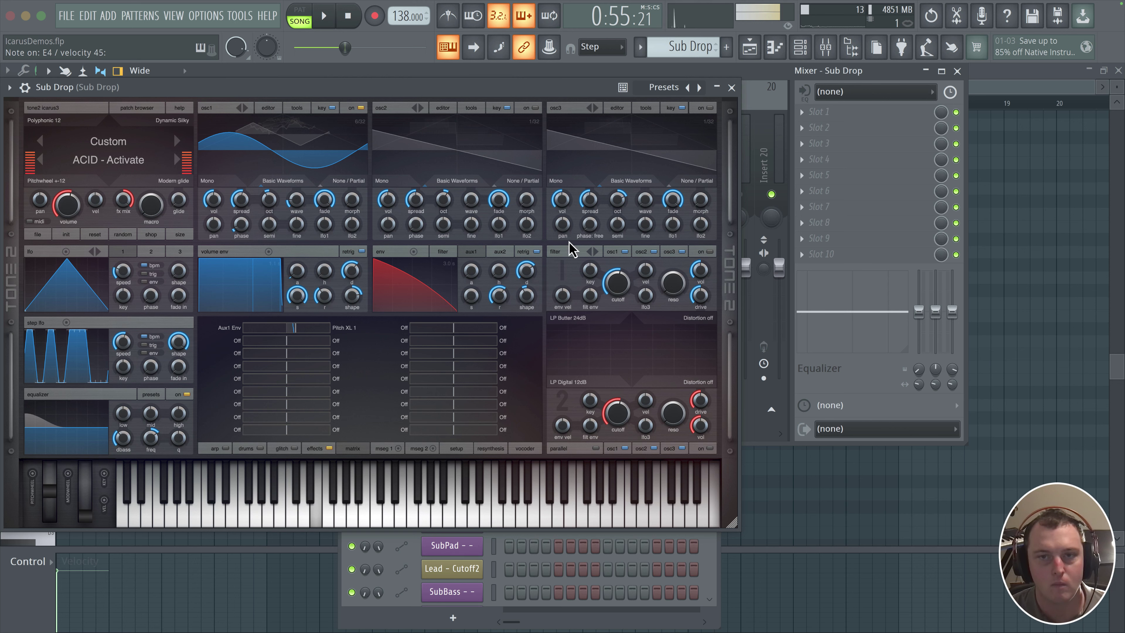
pyautogui.scroll(-2, 525, 274)
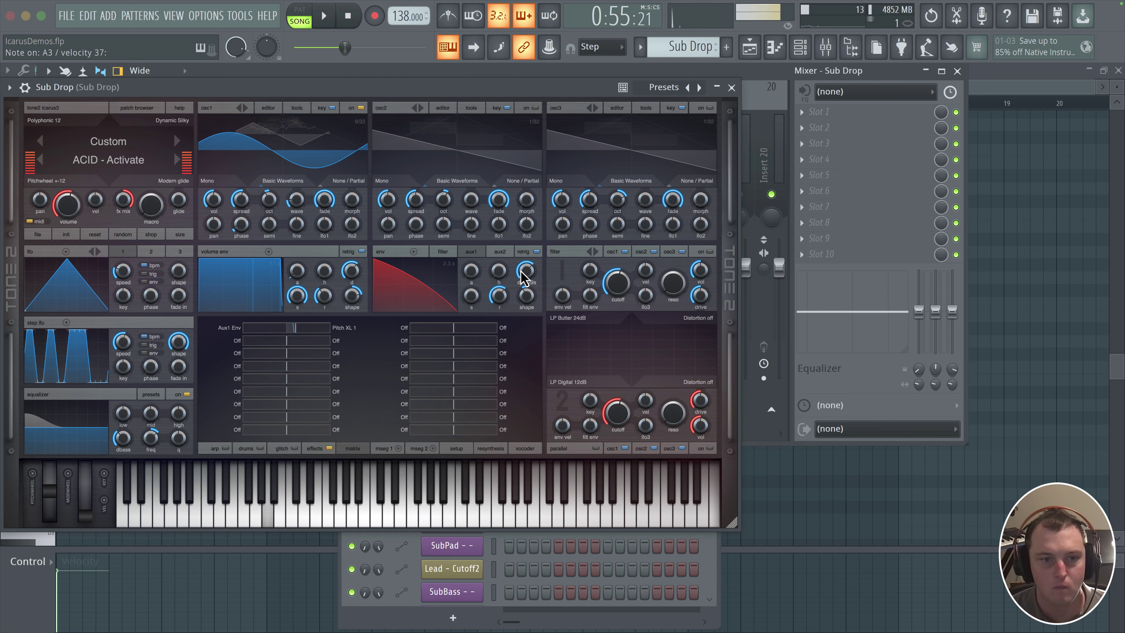
pyautogui.scroll(1, 531, 271)
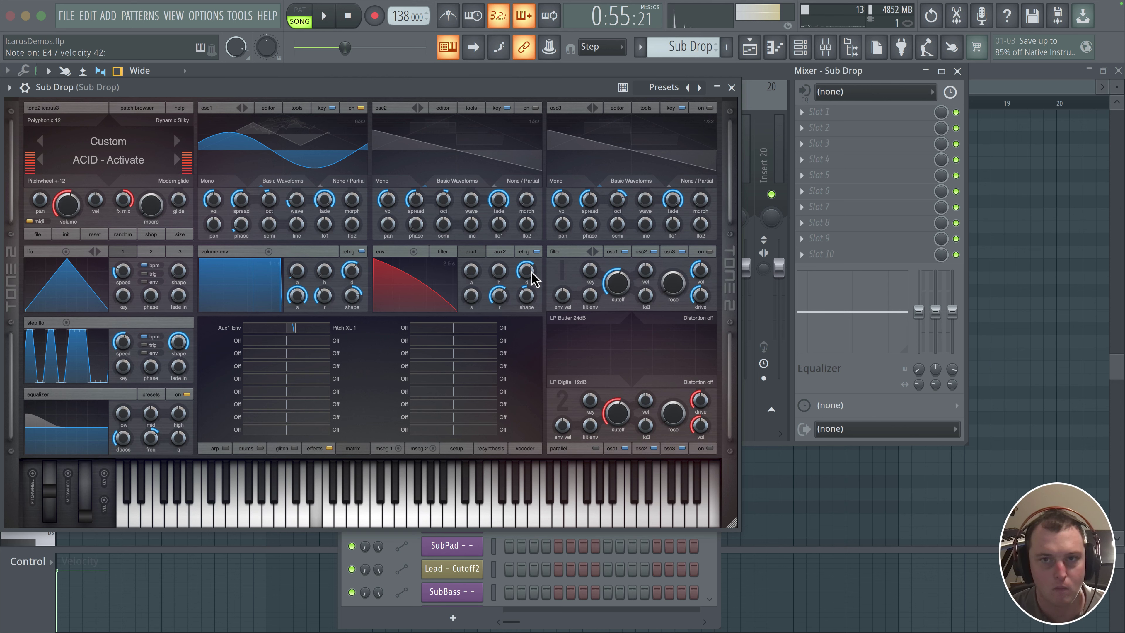
pyautogui.scroll(-3, 529, 308)
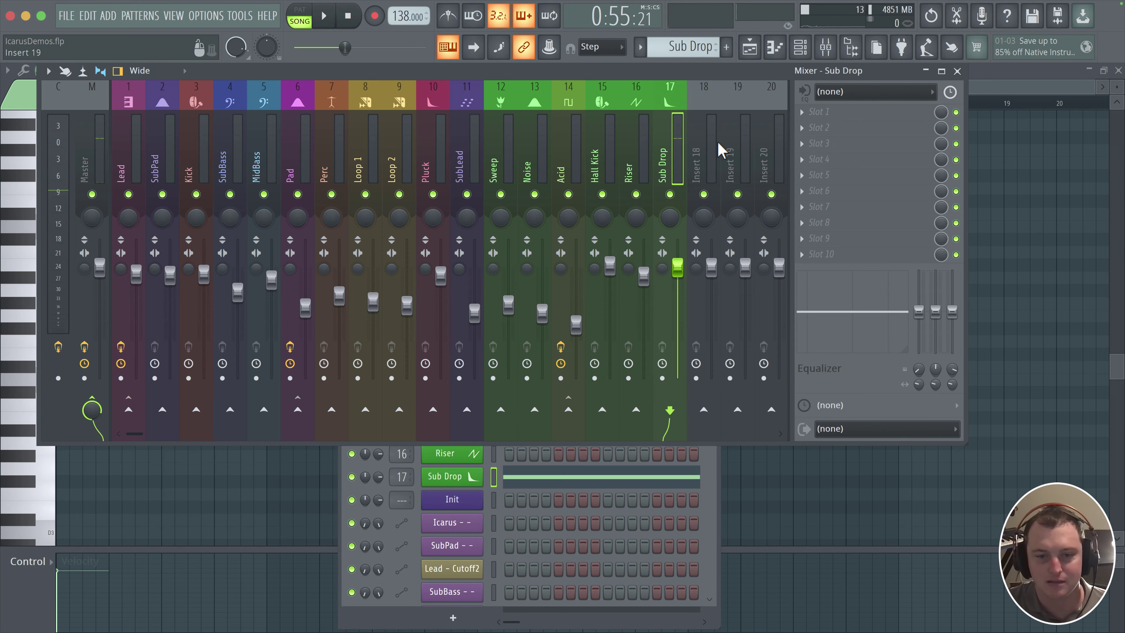
pyautogui.click(731, 87)
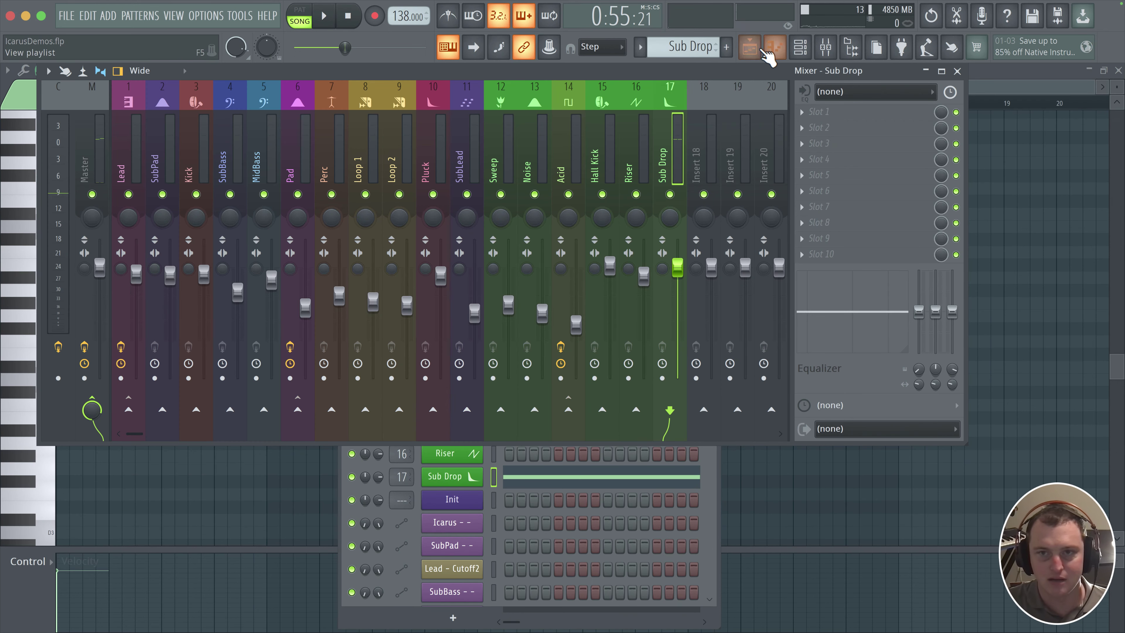
# - Play the arrangement from about bar 31 to hear the sub drop in context
pyautogui.click(749, 47)
pyautogui.press('space')
pyautogui.click(605, 105)
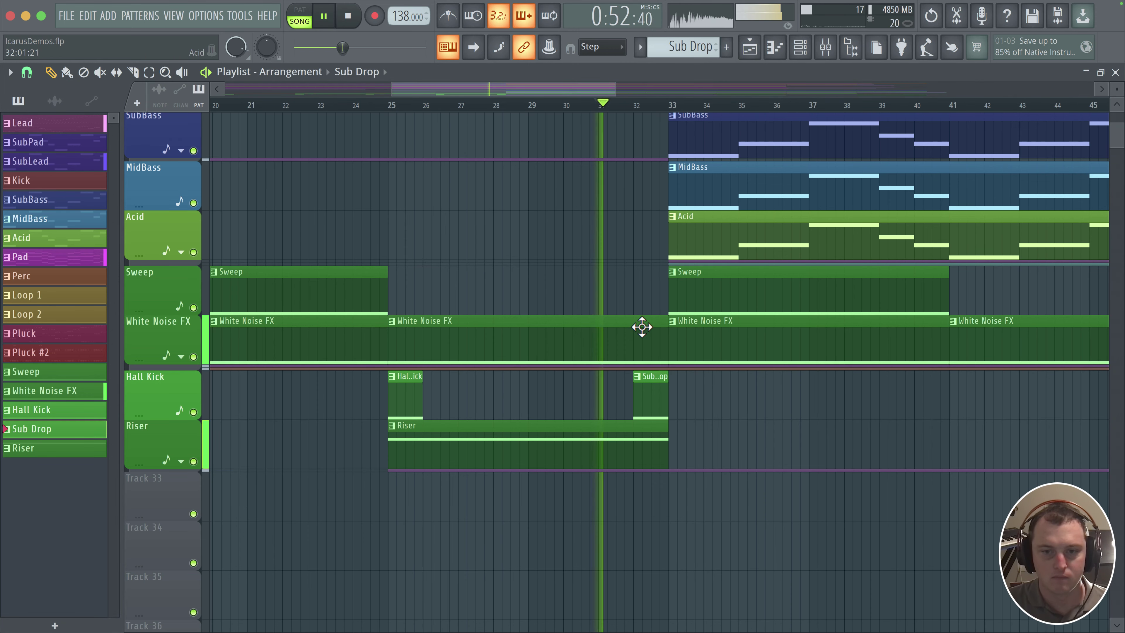
# - Replace the C5 note in the Sub Drop pattern with a one-bar A#3 note starting at bar 1
pyautogui.doubleClick(649, 394)
pyautogui.scroll(-1, 266, 288)
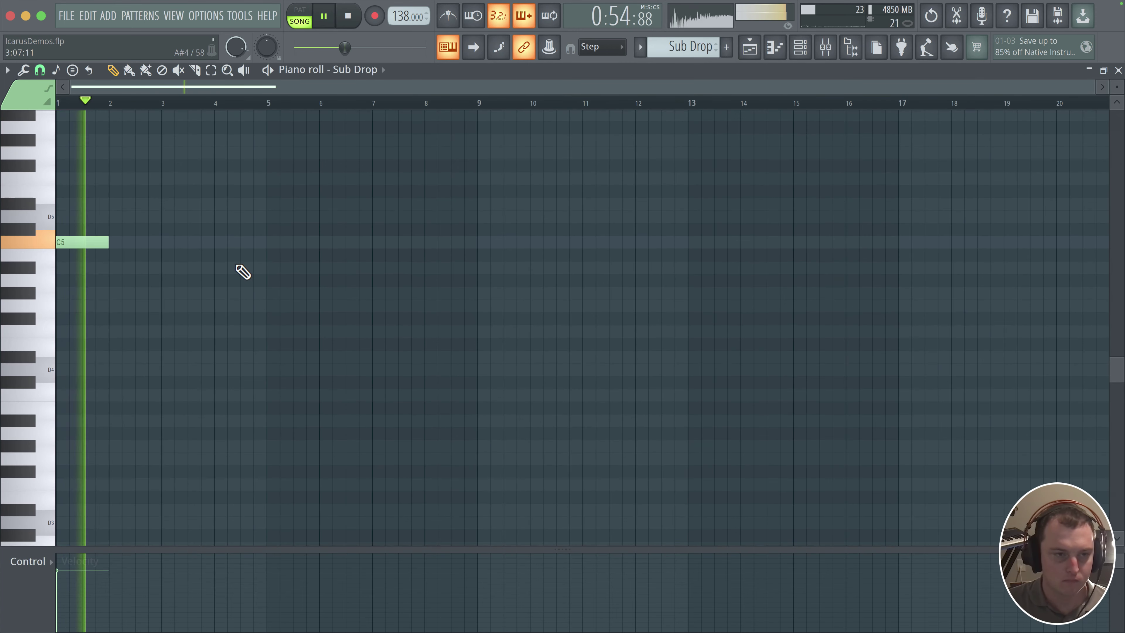
pyautogui.press('space')
pyautogui.moveTo(84, 249); pyautogui.dragTo(82, 352)
pyautogui.press('space')
pyautogui.press('space')
pyautogui.click(83, 342)
pyautogui.rightClick(83, 342)
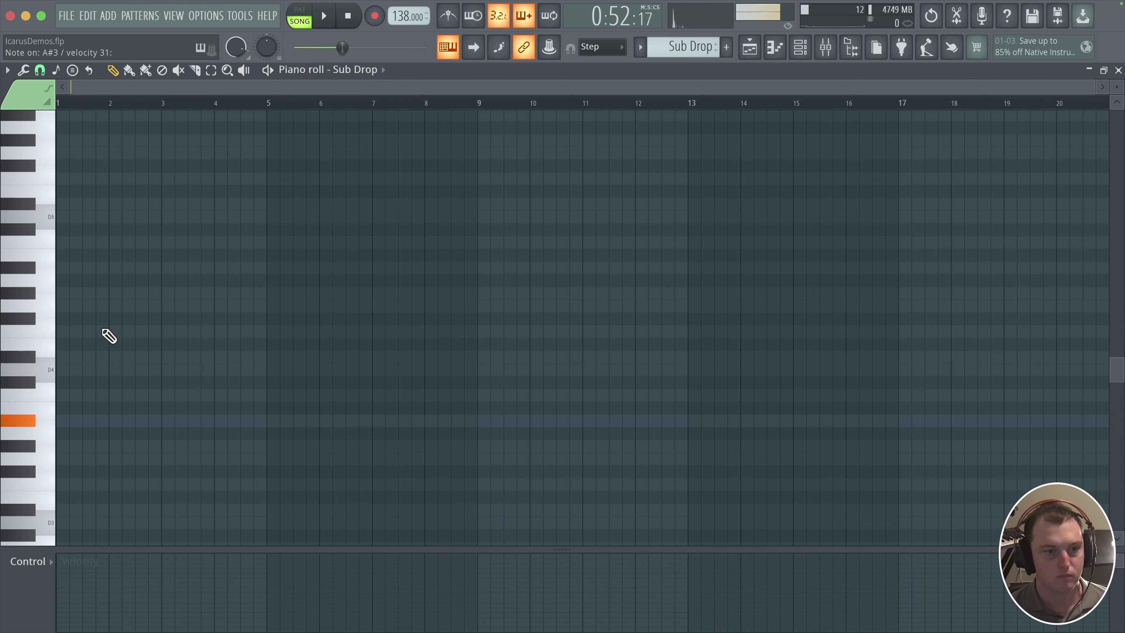
pyautogui.click(58, 420)
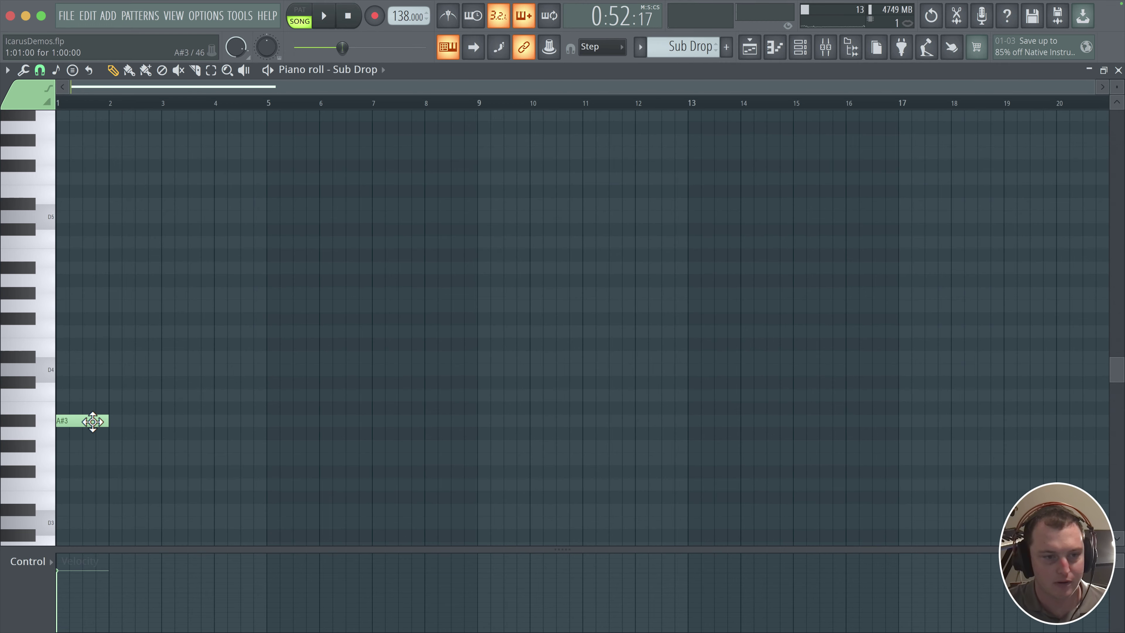
# - Play the arrangement from about bar 31 and lower the Sub Drop mixer track's volume to about -7.5 dB
pyautogui.press('space')
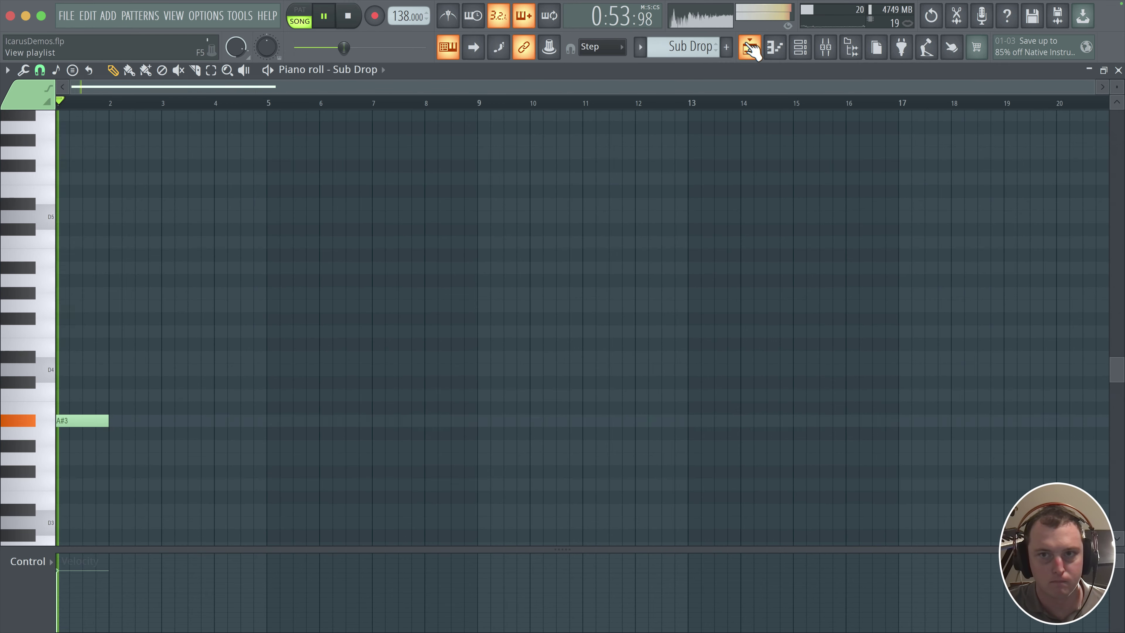
pyautogui.click(749, 47)
pyautogui.click(603, 105)
pyautogui.click(826, 47)
pyautogui.moveTo(677, 267); pyautogui.dragTo(677, 298)
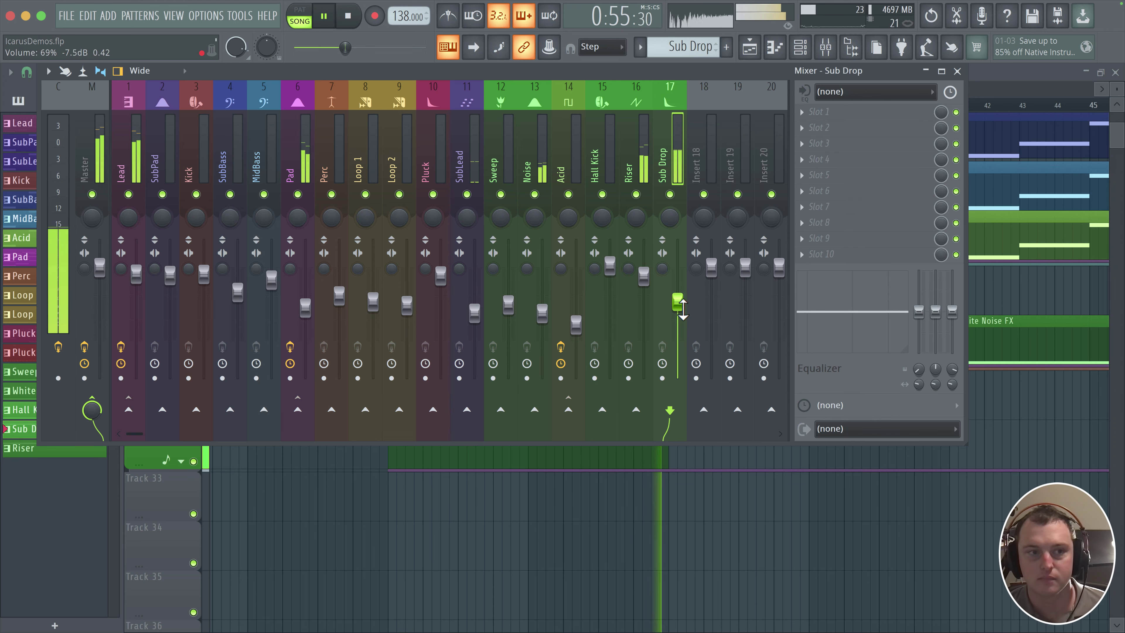
pyautogui.press('space')
pyautogui.click(957, 71)
# - Adjust the equalizer's low cut within about 40 to 49 Hz on the Sub Drop synth, and close the synth and channel rack
pyautogui.click(800, 47)
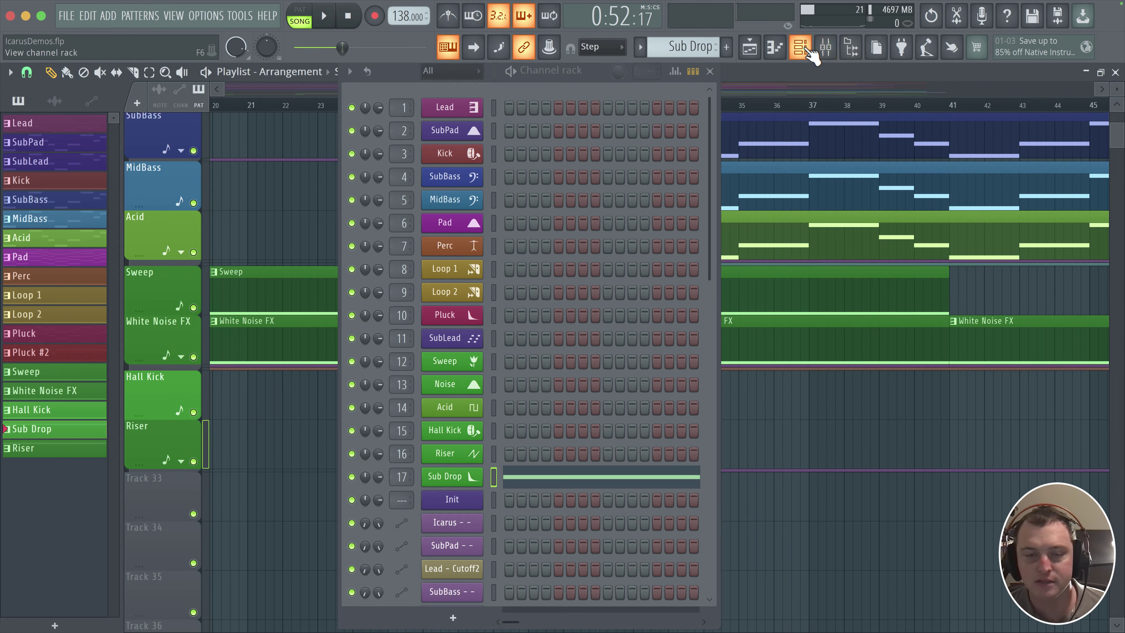
pyautogui.click(472, 480)
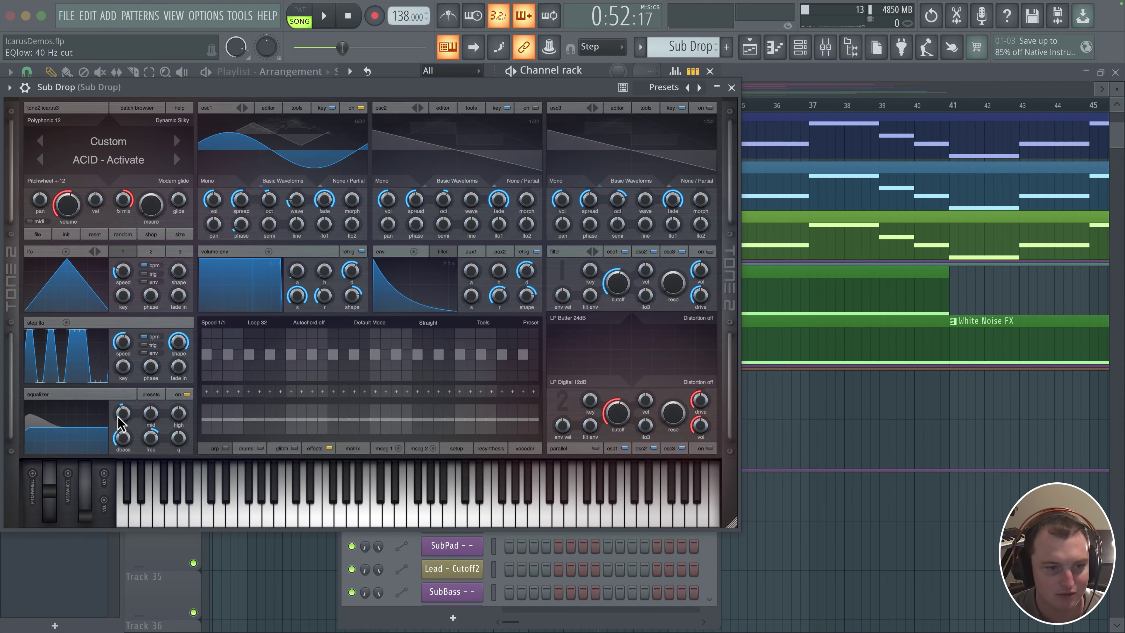
pyautogui.scroll(1, 121, 419)
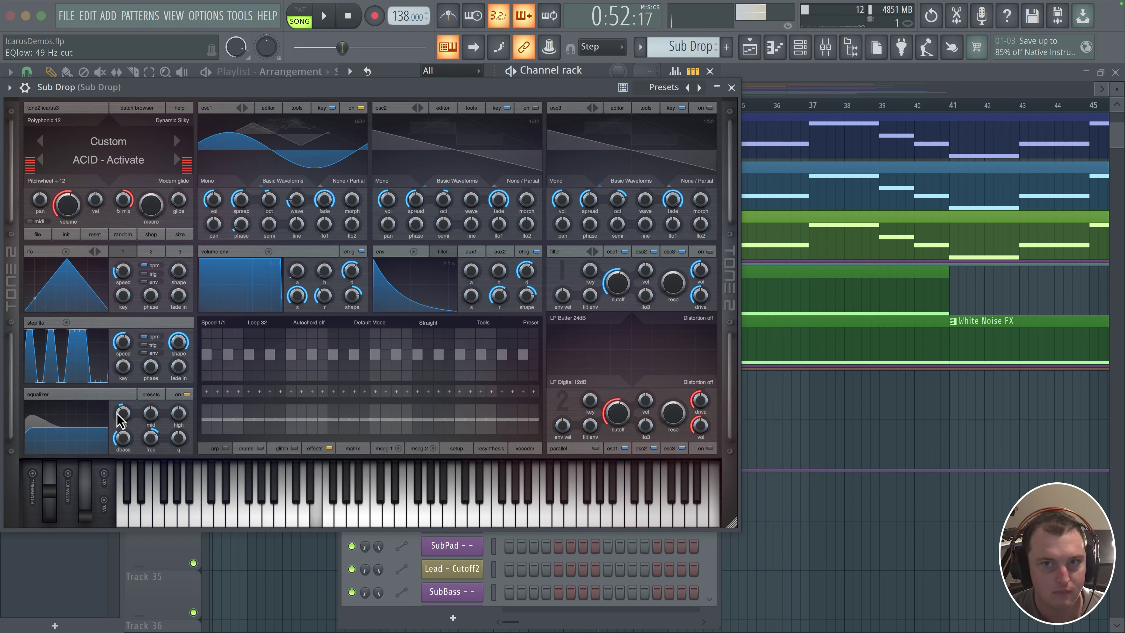
pyautogui.scroll(-1, 120, 420)
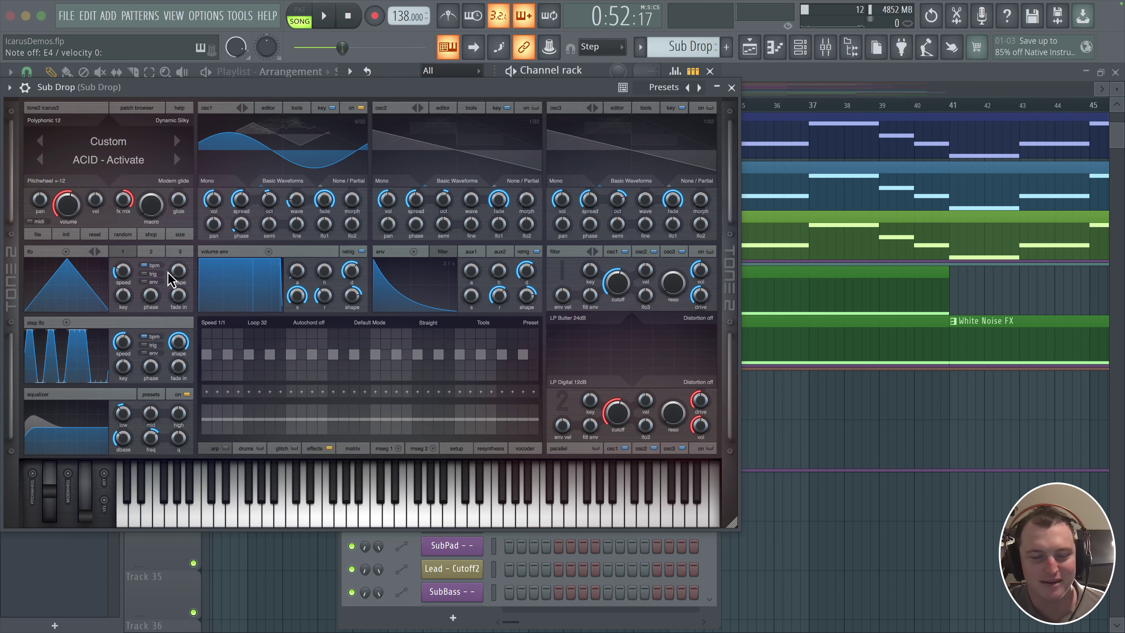
pyautogui.click(732, 88)
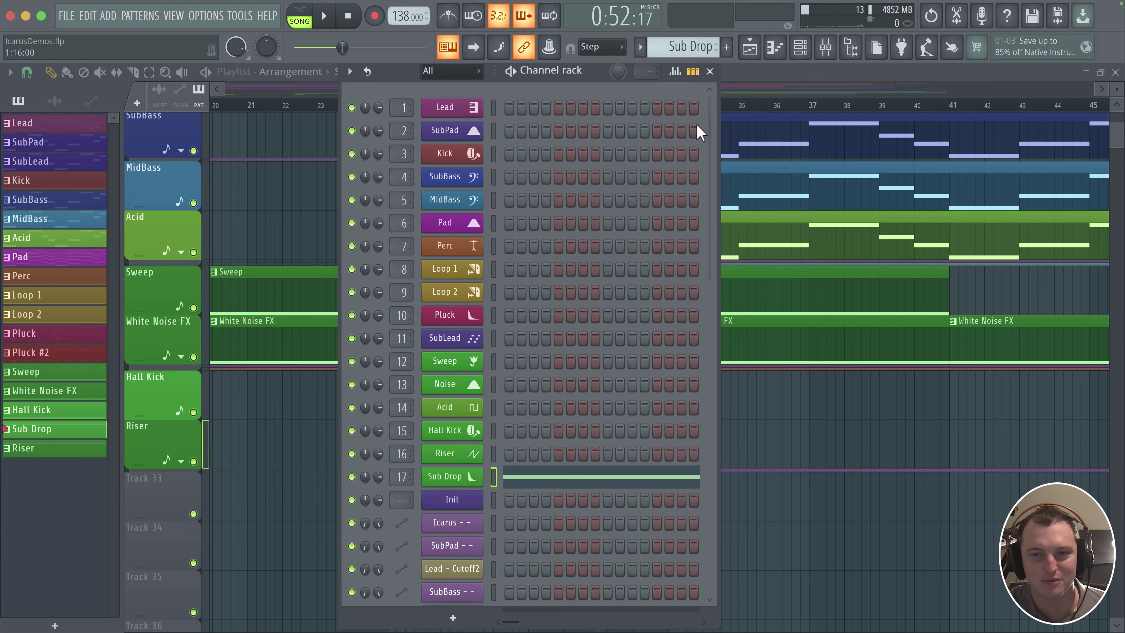
pyautogui.click(709, 72)
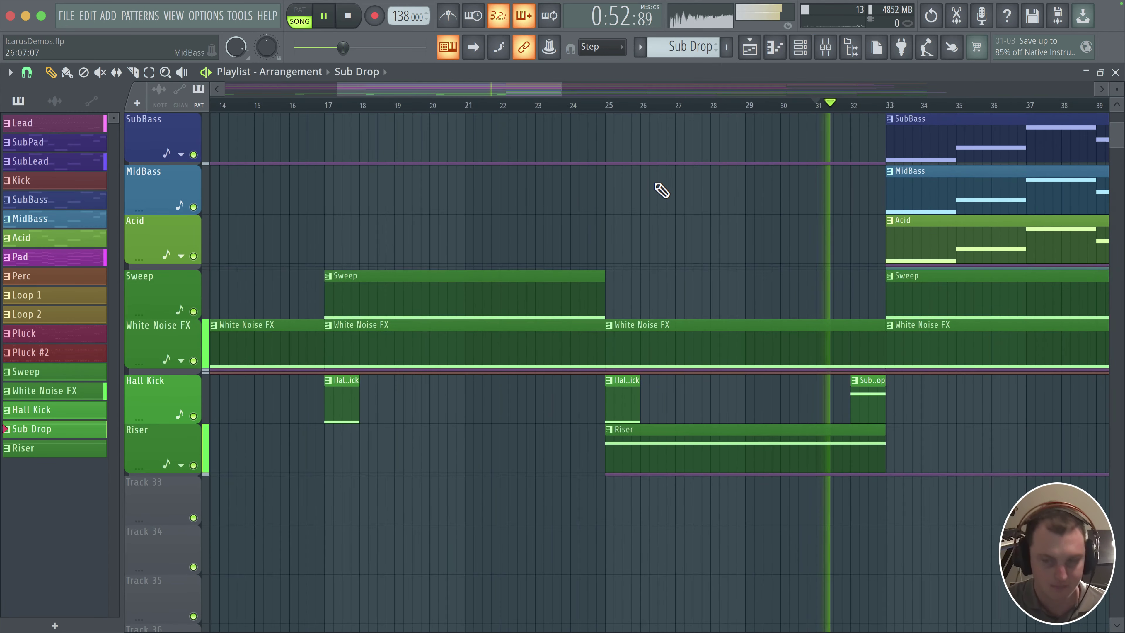
# - Play the arrangement from about bar 5 and add a Sub Drop clip at bar 16 on the empty track below Riser
pyautogui.keyDown('ctrl'); pyautogui.scroll(-5, 662, 191); pyautogui.keyUp('ctrl')
pyautogui.scroll(-1, 452, 176)
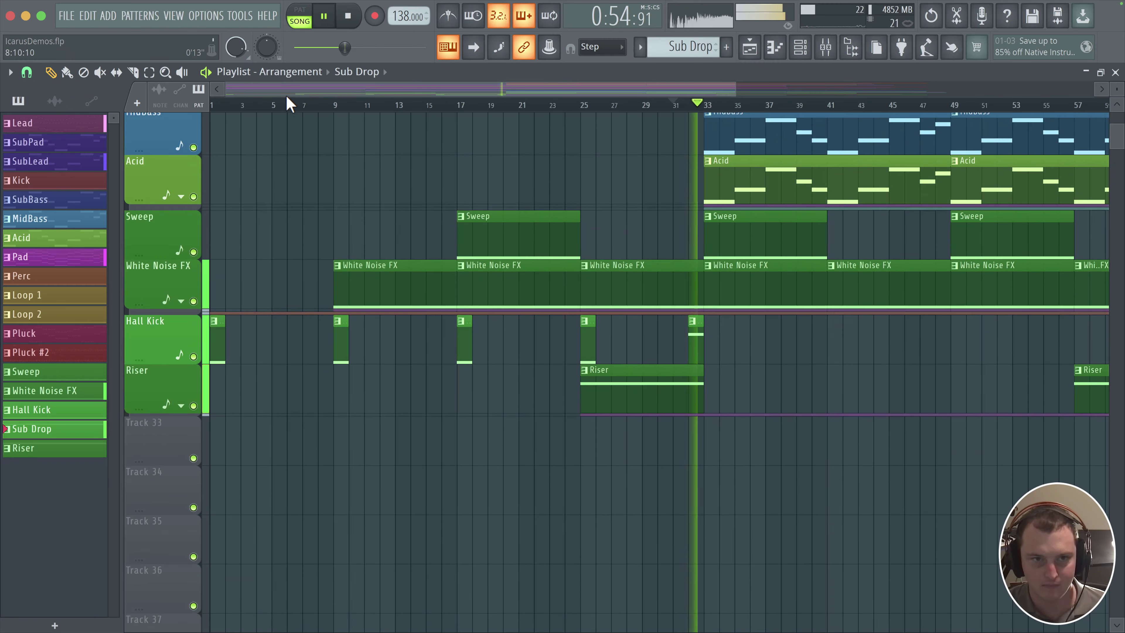
pyautogui.click(276, 104)
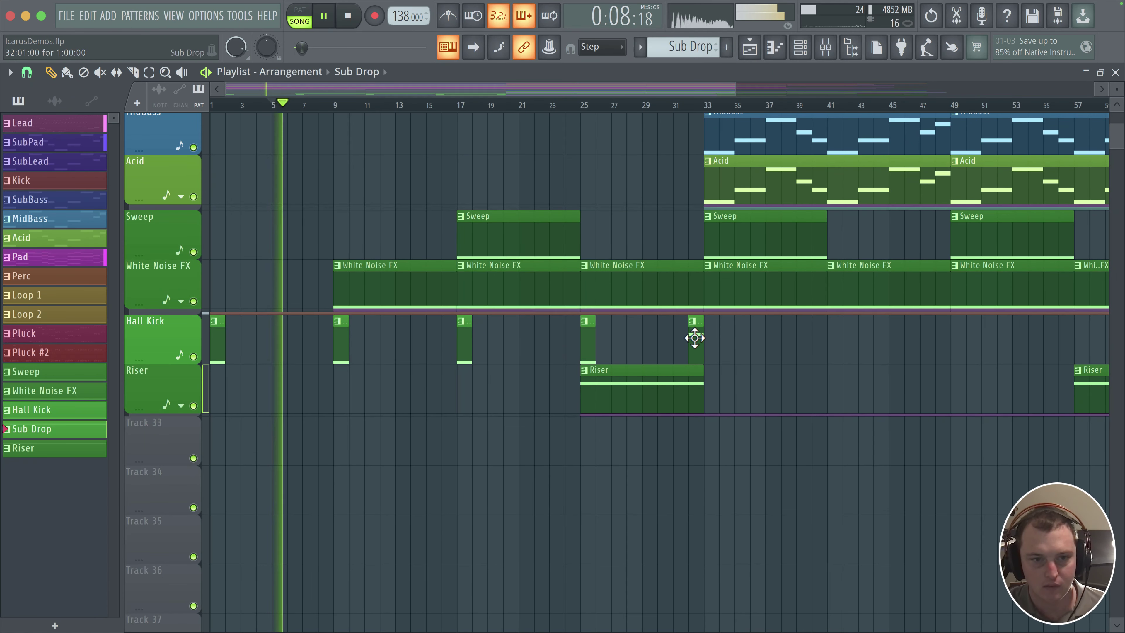
pyautogui.keyDown('ctrl'); pyautogui.scroll(4, 322, 226); pyautogui.keyUp('ctrl')
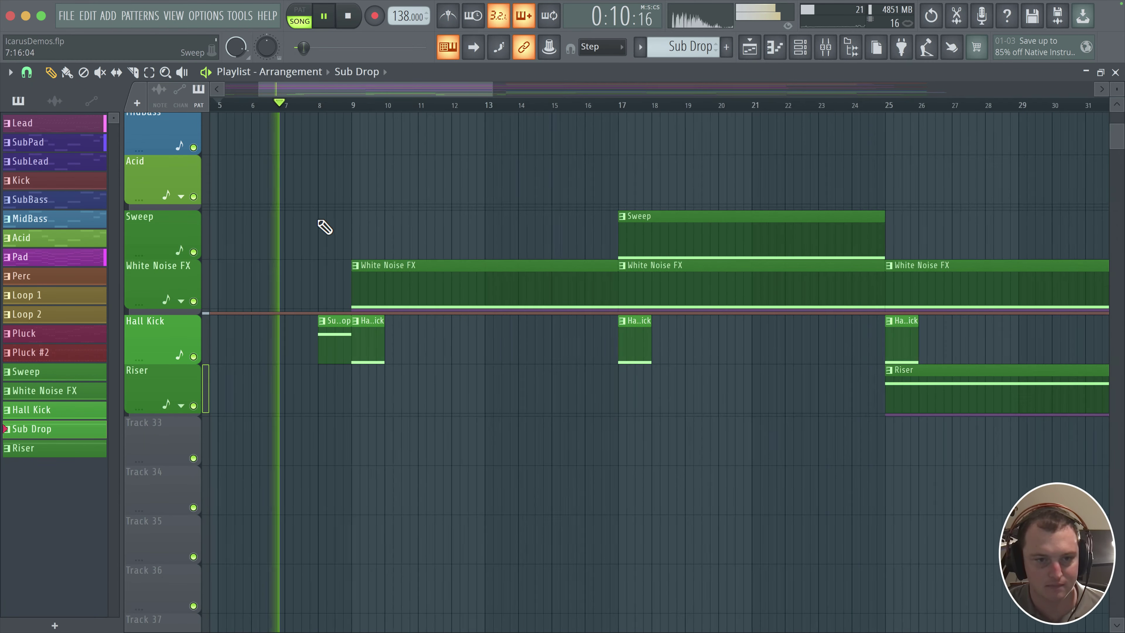
pyautogui.hscroll(4, 620, 351)
pyautogui.click(589, 348)
pyautogui.moveTo(581, 346); pyautogui.dragTo(583, 457)
pyautogui.scroll(-3, 583, 456)
pyautogui.hscroll(3, 583, 457)
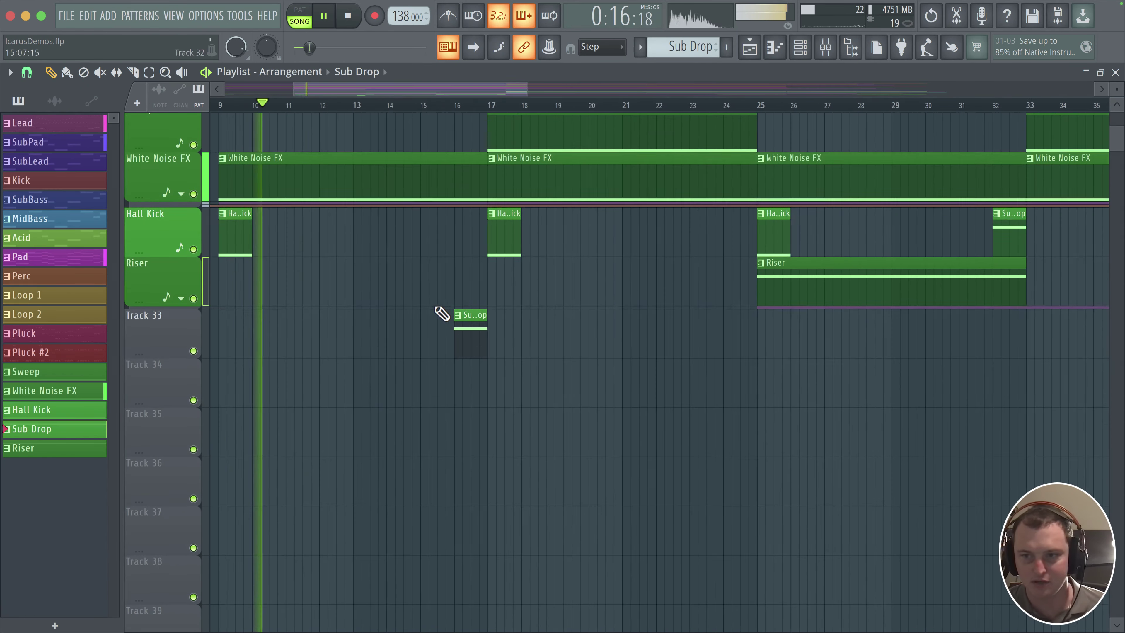
# - Move the Sub Drop clip at bar 32 onto Track 33, and give that track the Sub Drop name and green colour
pyautogui.moveTo(1008, 246); pyautogui.dragTo(1010, 318)
pyautogui.rightClick(169, 310)
pyautogui.click(145, 331)
pyautogui.rightClick(145, 331)
pyautogui.click(190, 305)
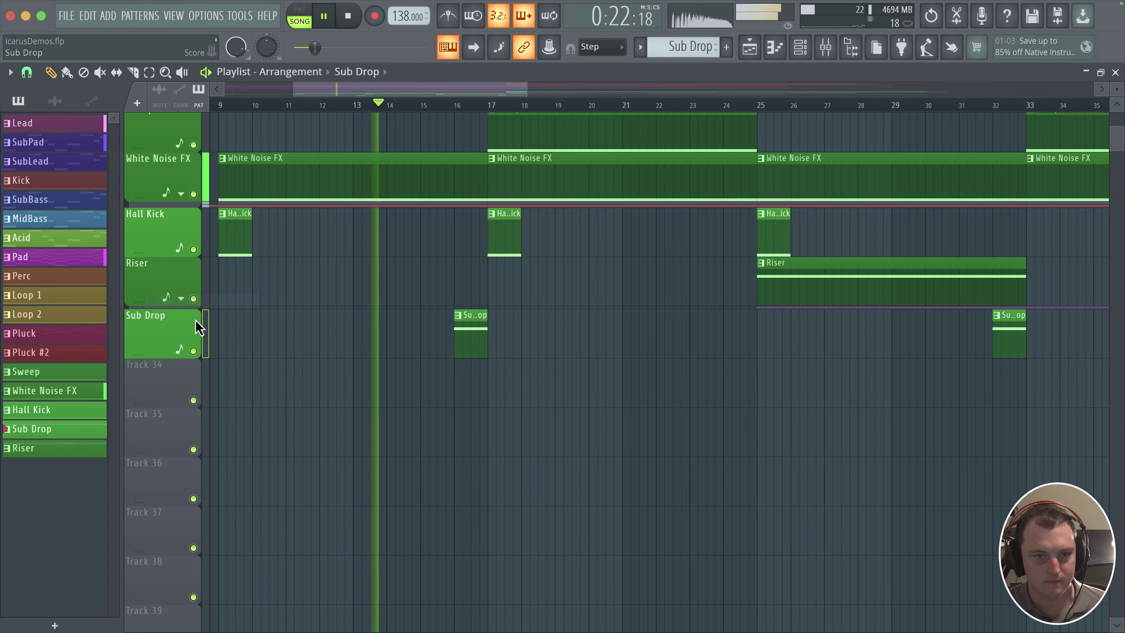
# - Examine how the Sub Drop clips line up with the other tracks across the playing arrangement
pyautogui.scroll(3, 389, 314)
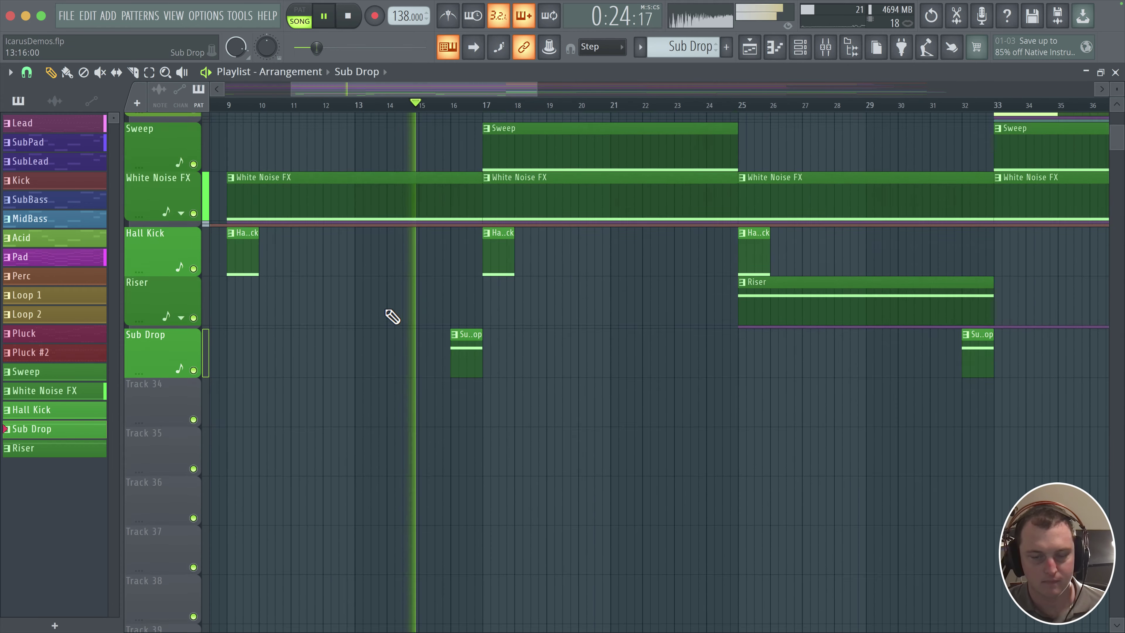
pyautogui.scroll(-1, 435, 314)
pyautogui.scroll(2, 431, 314)
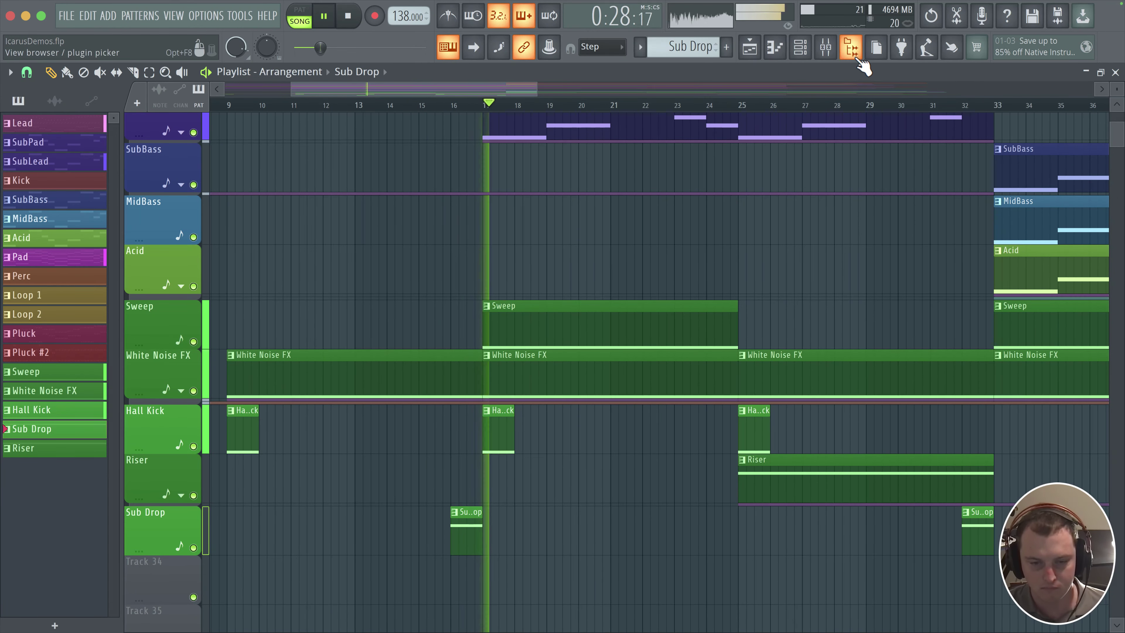
pyautogui.scroll(-1, 673, 300)
pyautogui.hscroll(4, 672, 299)
pyautogui.scroll(-2, 576, 271)
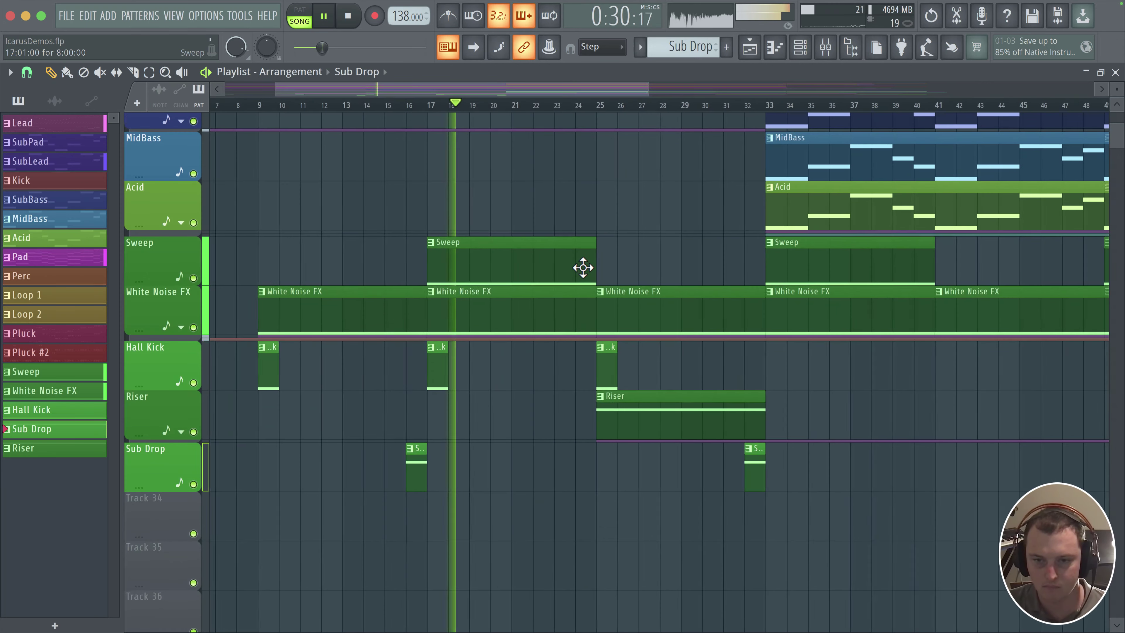
pyautogui.scroll(-1, 610, 339)
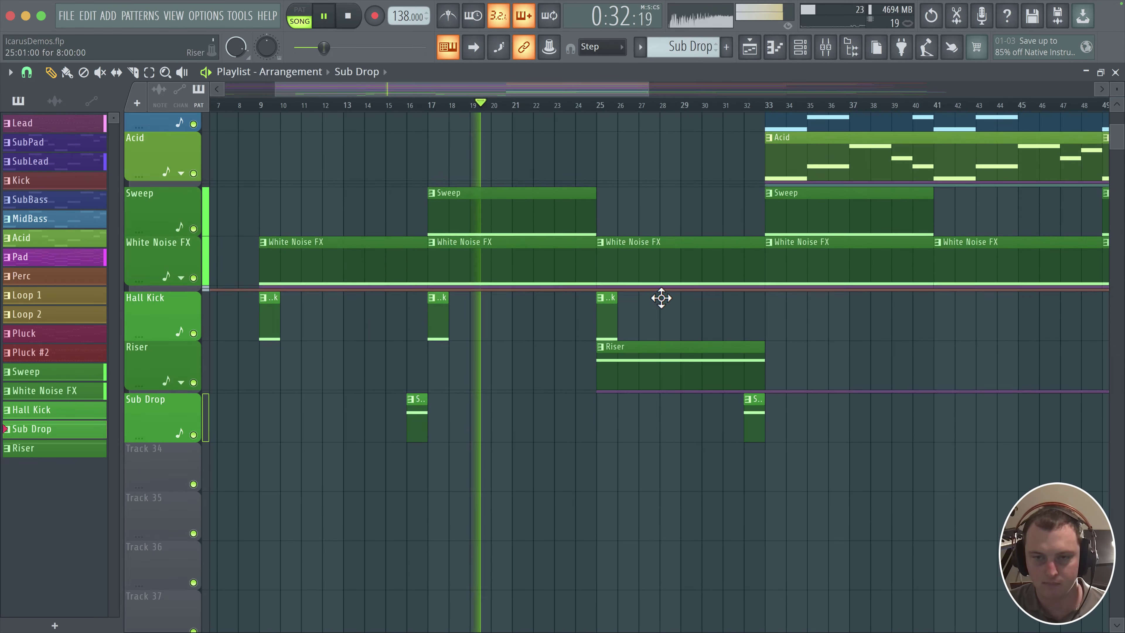
pyautogui.scroll(3, 661, 302)
pyautogui.moveTo(540, 272); pyautogui.dragTo(418, 233)
pyautogui.scroll(-4, 465, 272)
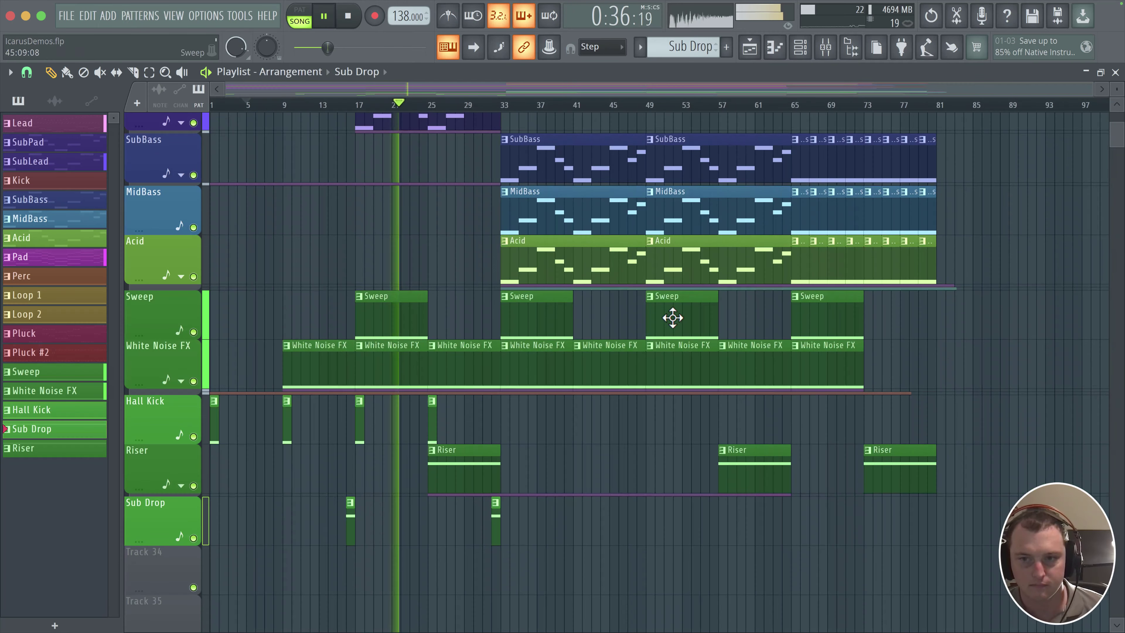
pyautogui.scroll(2, 665, 326)
pyautogui.moveTo(590, 326); pyautogui.dragTo(787, 322)
pyautogui.scroll(-1, 793, 327)
pyautogui.scroll(2, 560, 342)
pyautogui.moveTo(490, 339); pyautogui.dragTo(529, 313)
pyautogui.scroll(5, 548, 318)
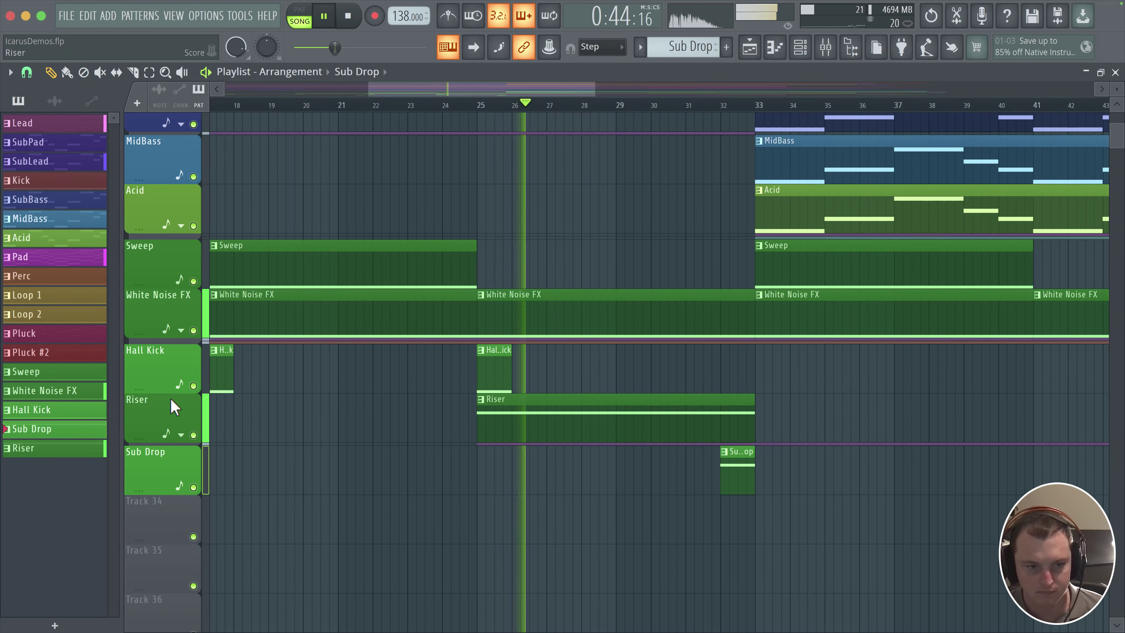
# - Slightly lower the starting point of the Riser automation clip at bar 25, and collapse its automation track
pyautogui.click(181, 435)
pyautogui.moveTo(478, 473); pyautogui.dragTo(478, 478)
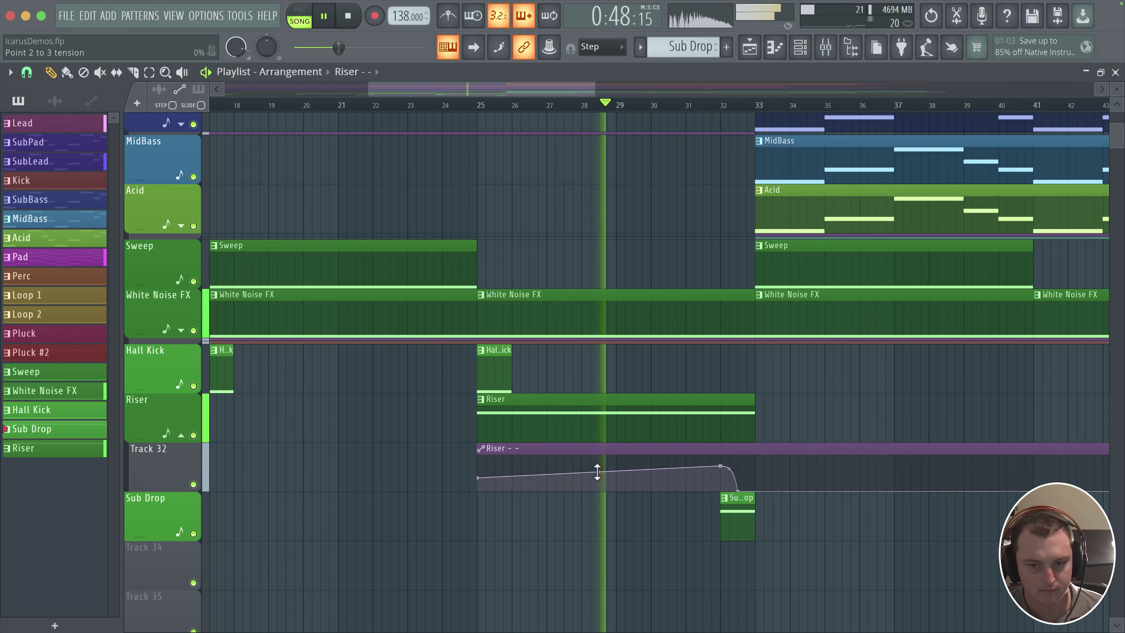
pyautogui.click(181, 435)
pyautogui.hscroll(4, 487, 399)
pyautogui.scroll(-1, 487, 399)
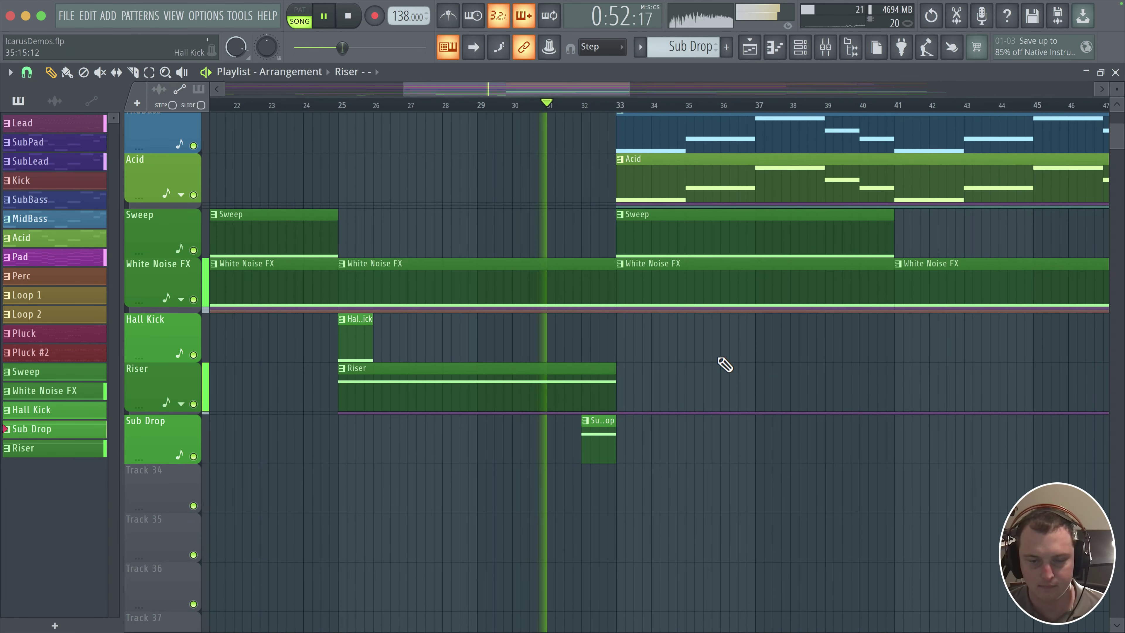